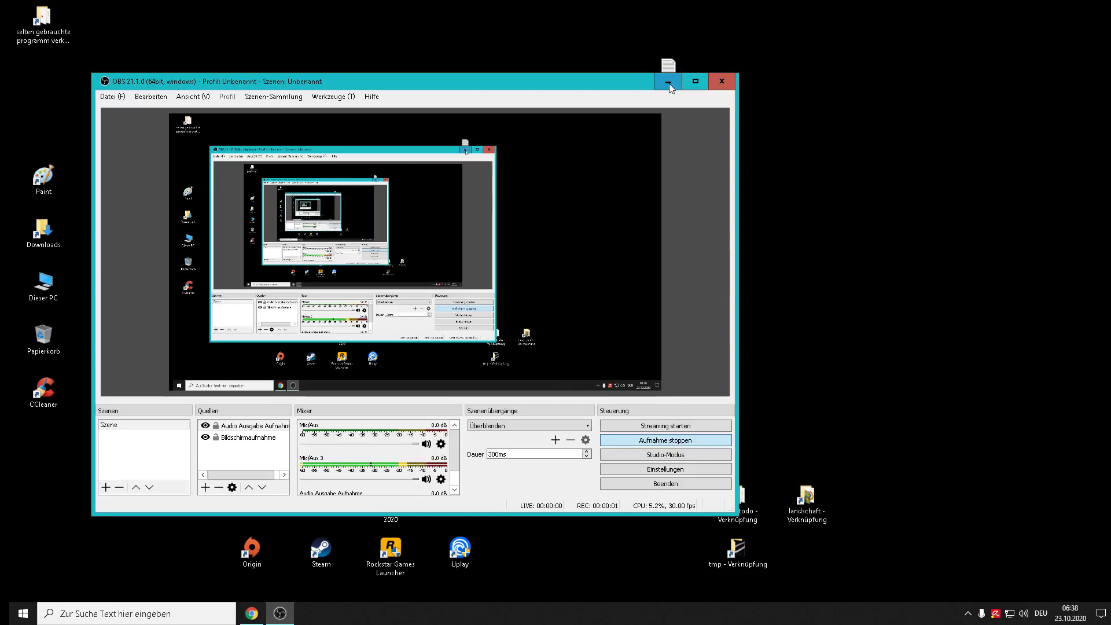
# Switch to Blender, dismiss the splash screen and delete the default cube
pyautogui.click(669, 86)
pyautogui.click(316, 458)
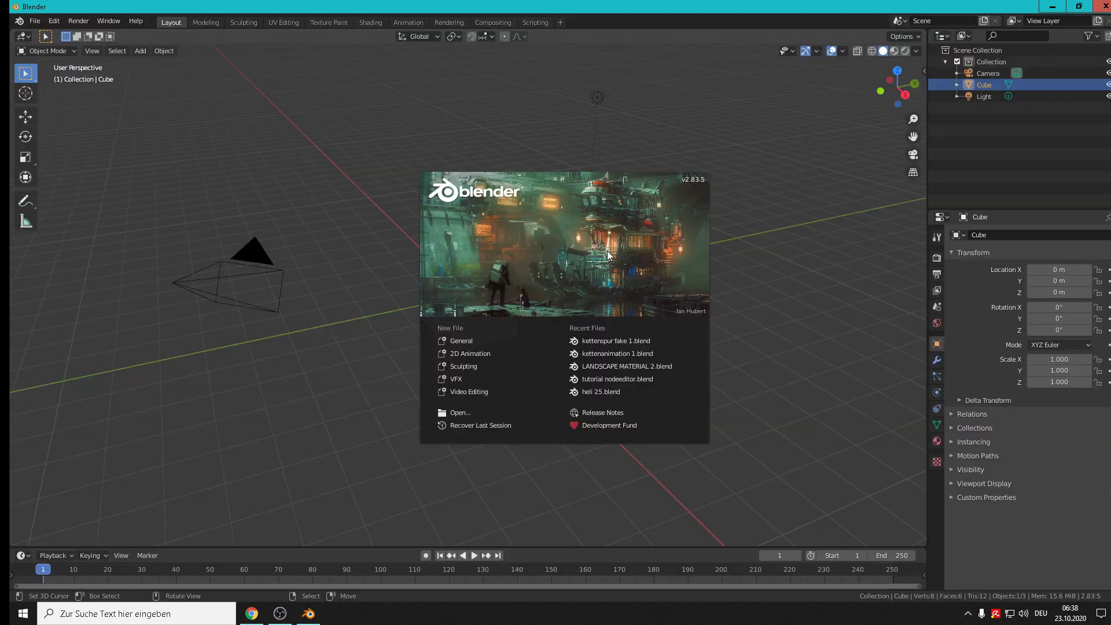
pyautogui.click(397, 271)
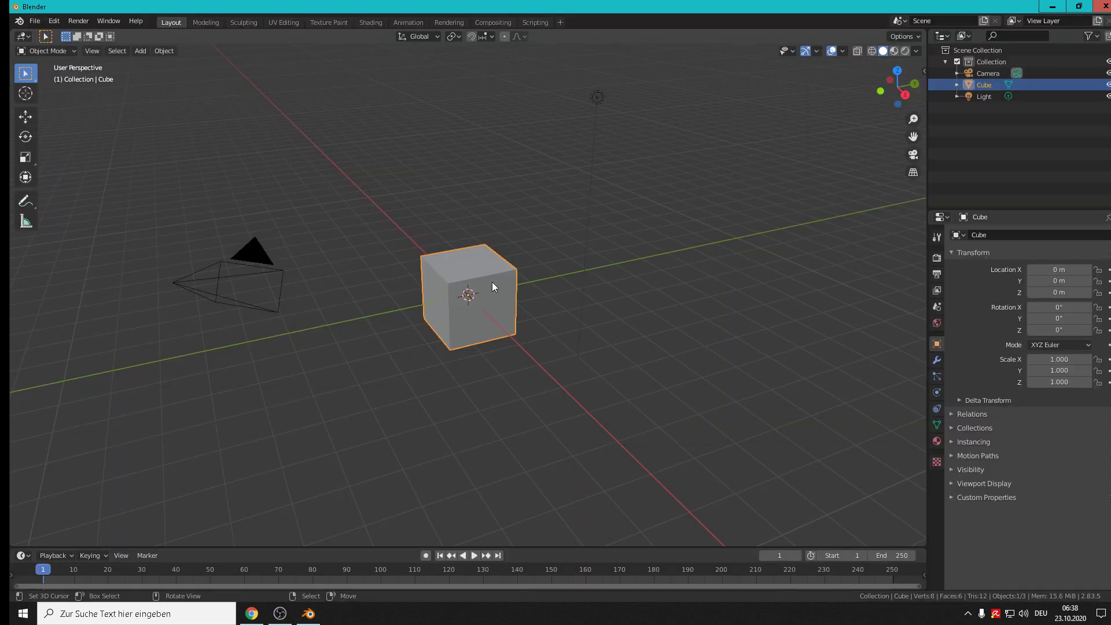
pyautogui.press('x')
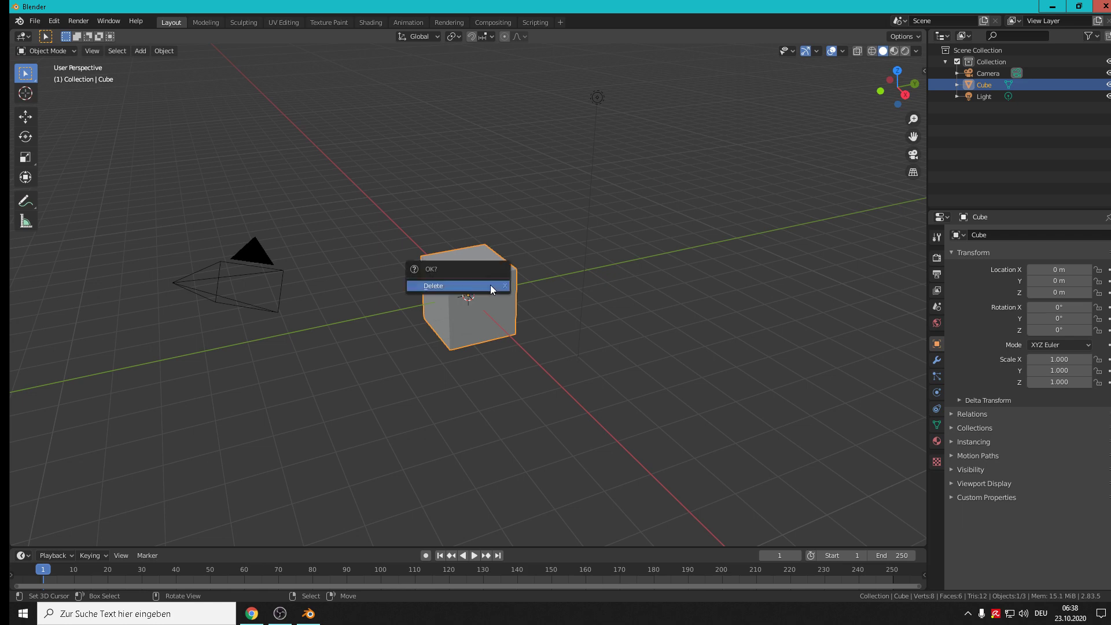
pyautogui.click(490, 284)
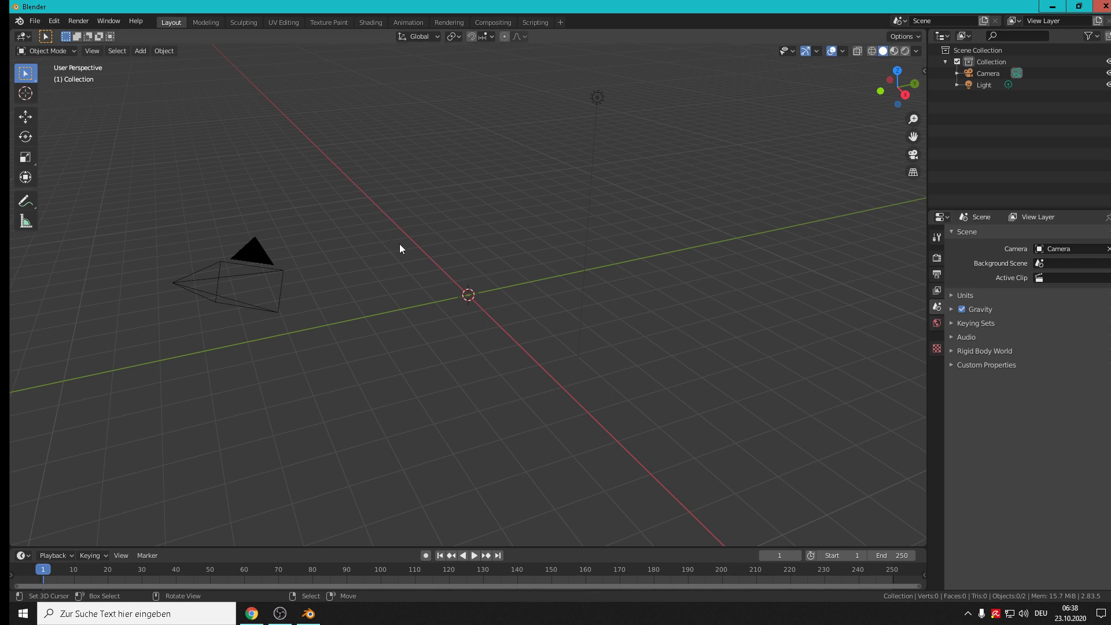
# Add a mesh plane at the world origin and scale it up uniformly to about 7
pyautogui.click(141, 52)
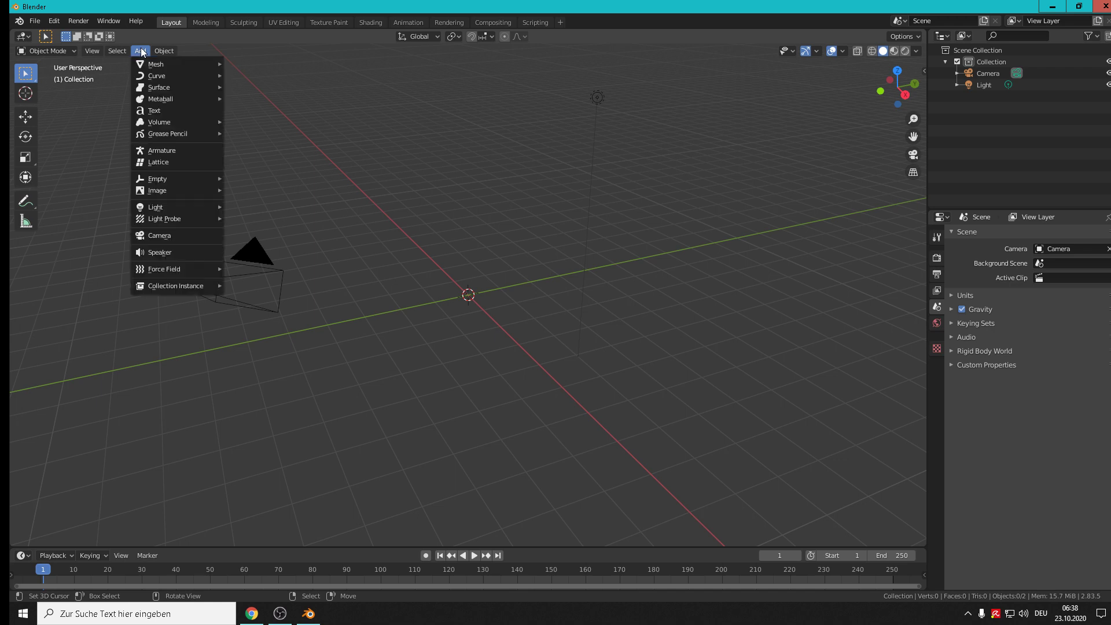
pyautogui.moveTo(140, 65)
pyautogui.click(259, 67)
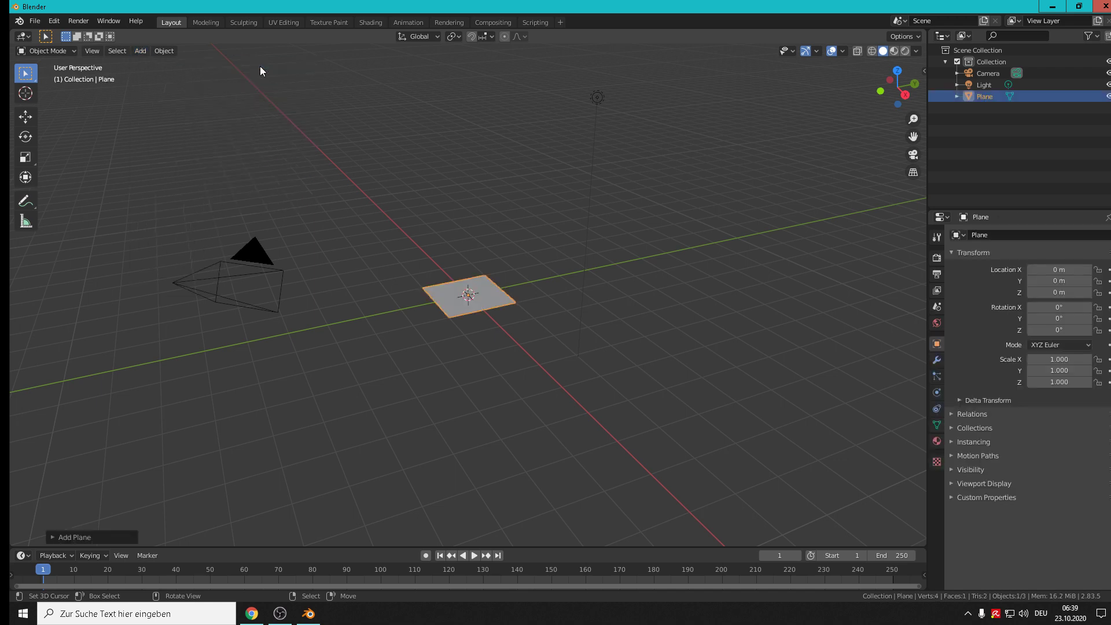
pyautogui.press('s')
pyautogui.click(470, 113)
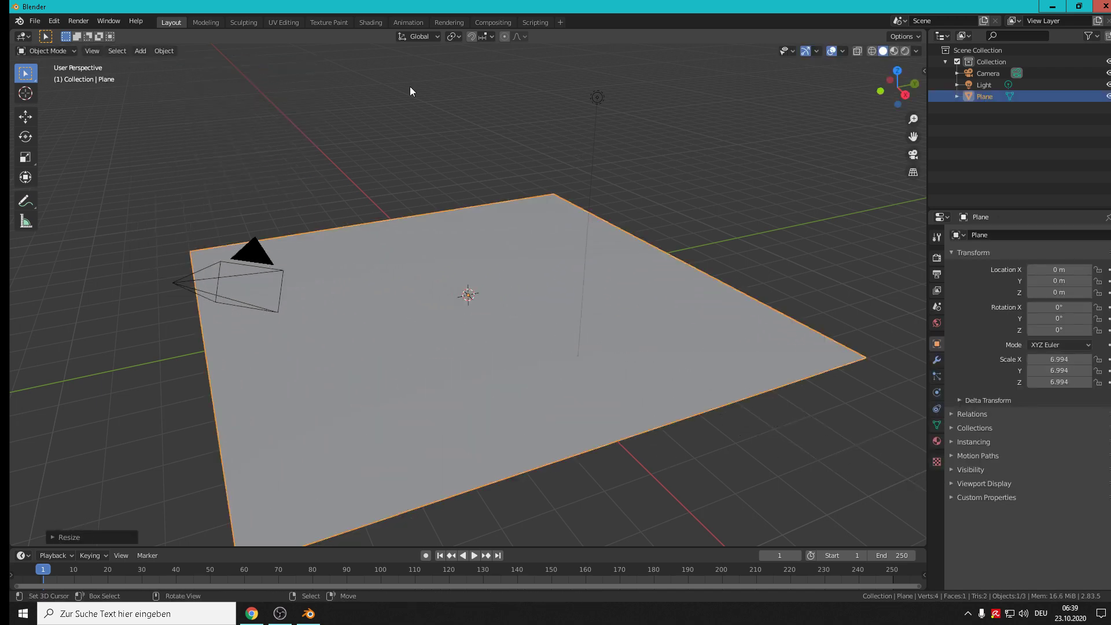
# Apply the plane's scale and show its physics options
pyautogui.click(169, 52)
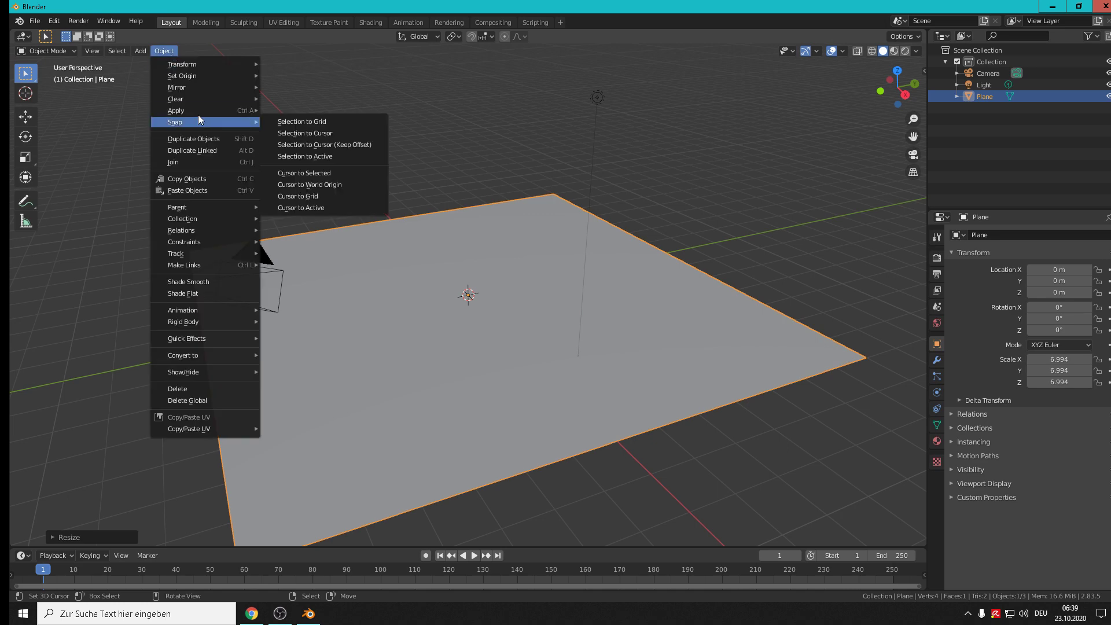
pyautogui.moveTo(188, 110)
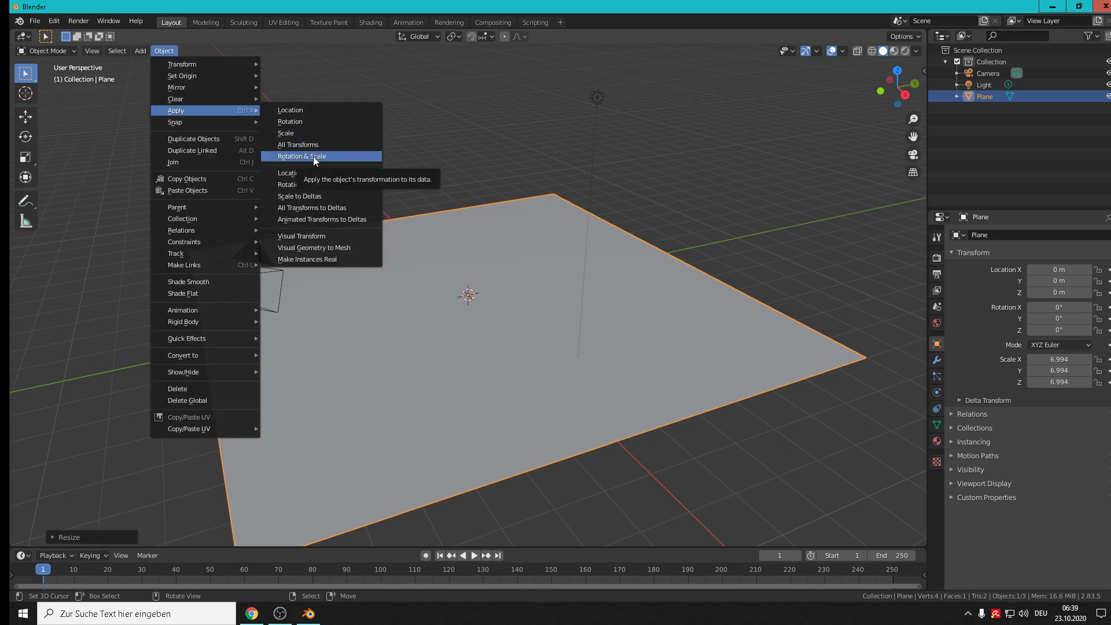
pyautogui.click(311, 133)
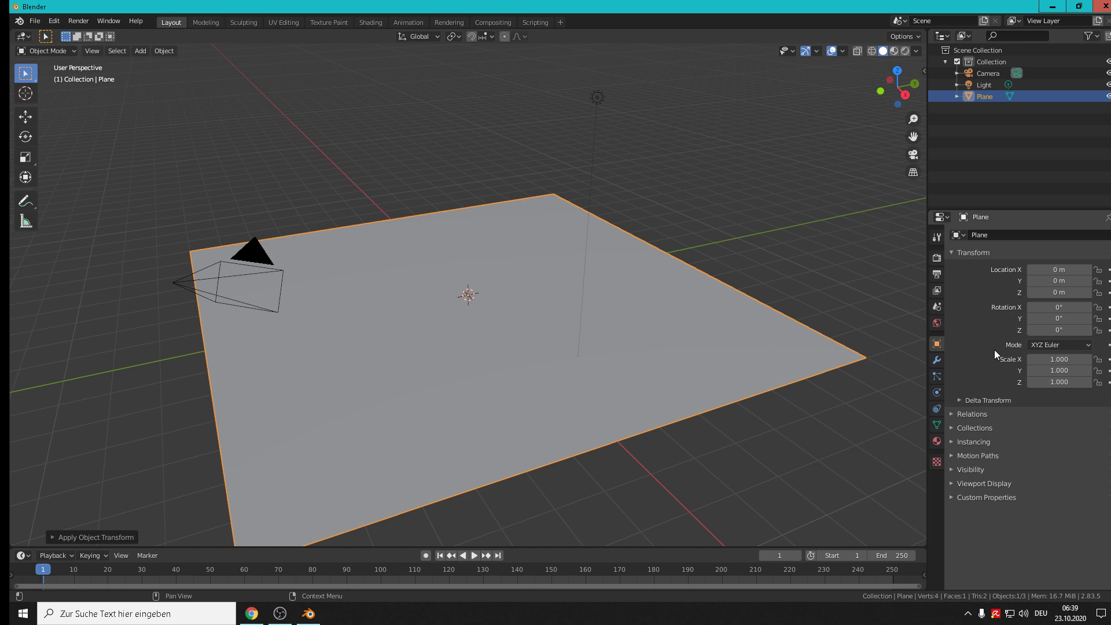
pyautogui.click(937, 409)
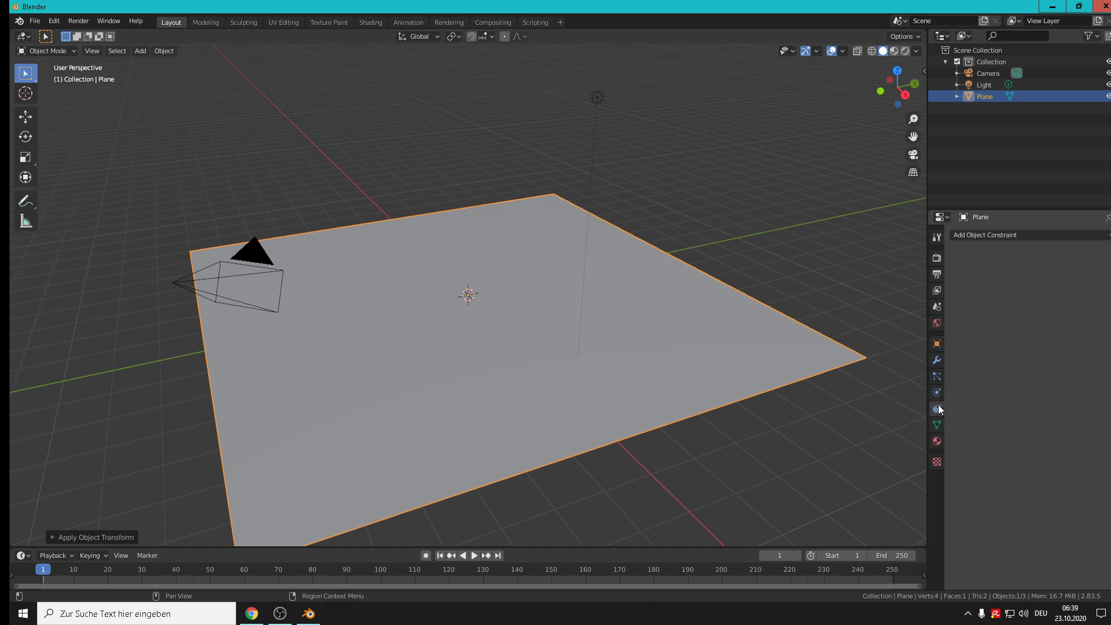
pyautogui.click(937, 392)
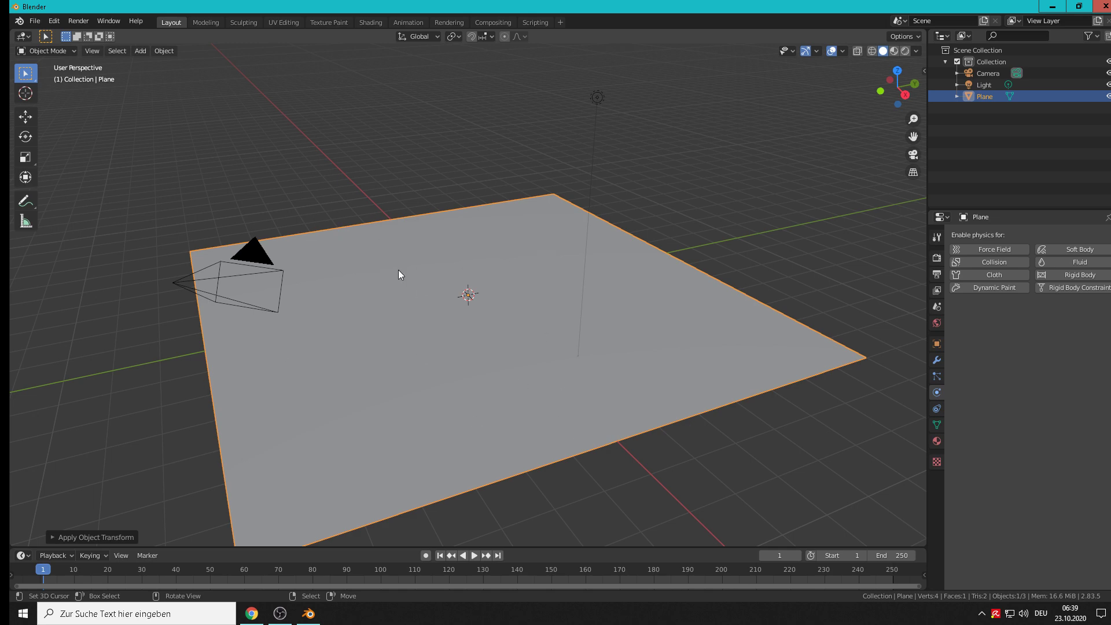
# Subdivide the plane's mesh with 5 cuts and return to Object Mode
pyautogui.press('Tab')
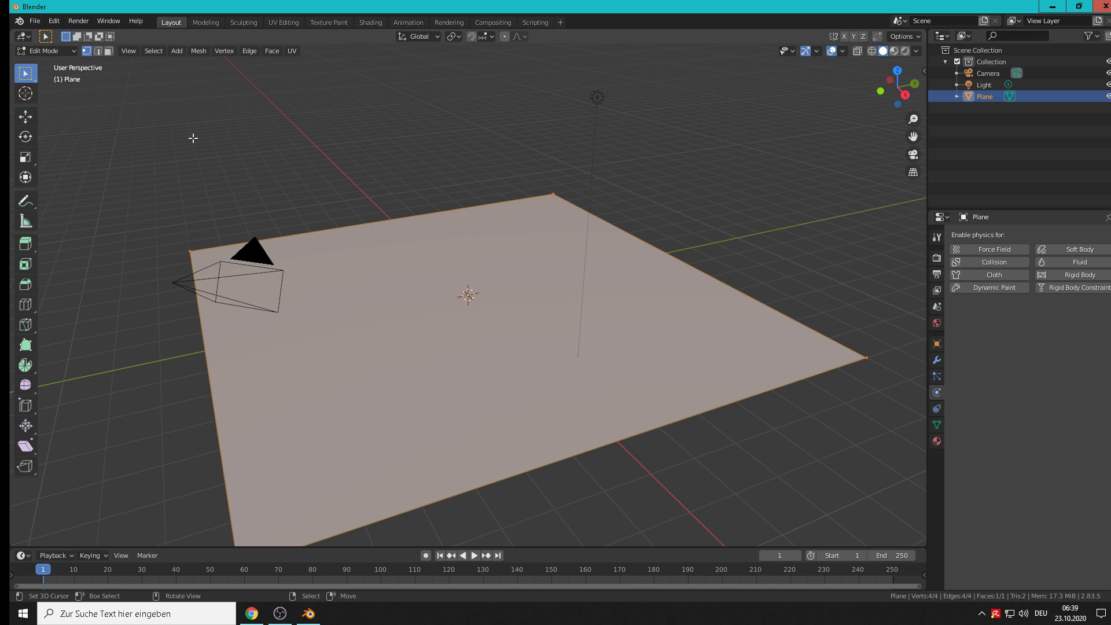
pyautogui.click(293, 52)
pyautogui.click(249, 52)
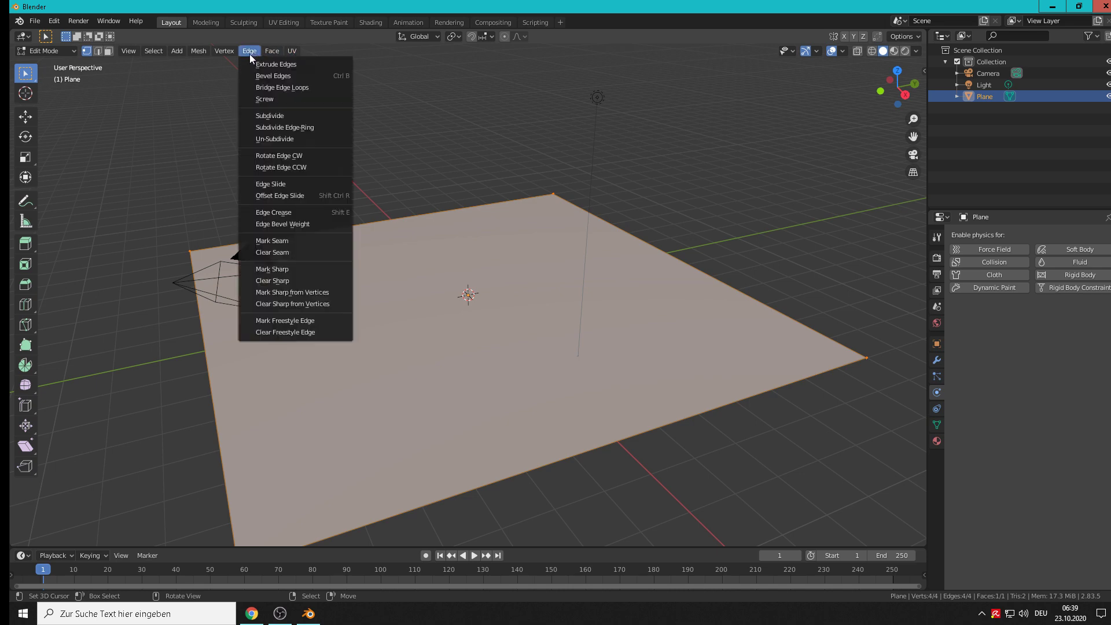
pyautogui.click(265, 117)
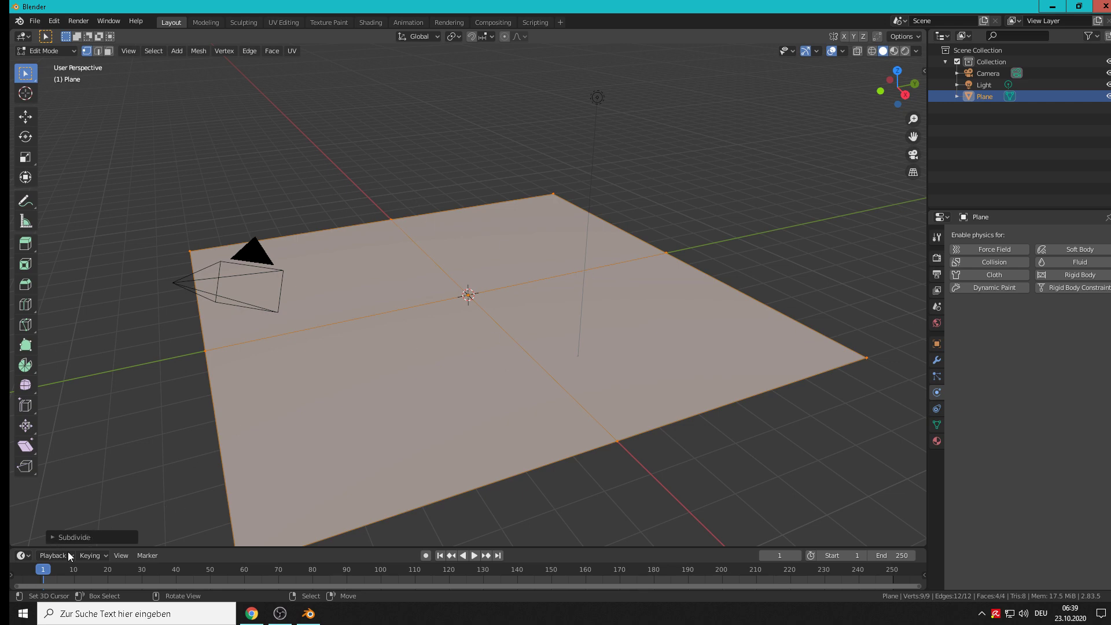
pyautogui.click(52, 536)
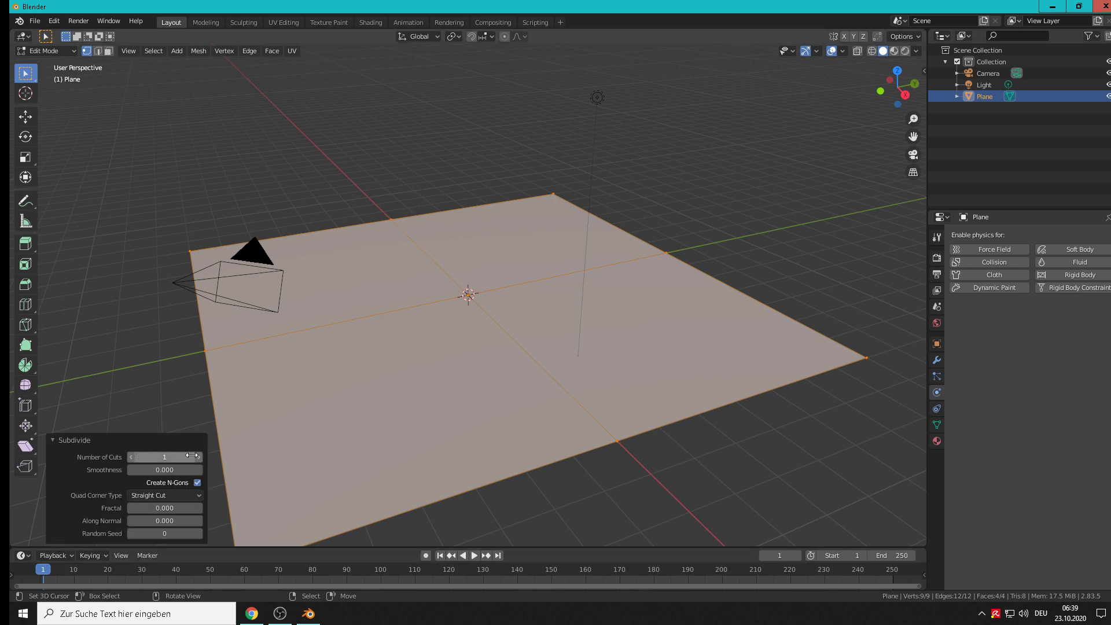
pyautogui.click(200, 457)
pyautogui.click(199, 457)
pyautogui.click(199, 457)
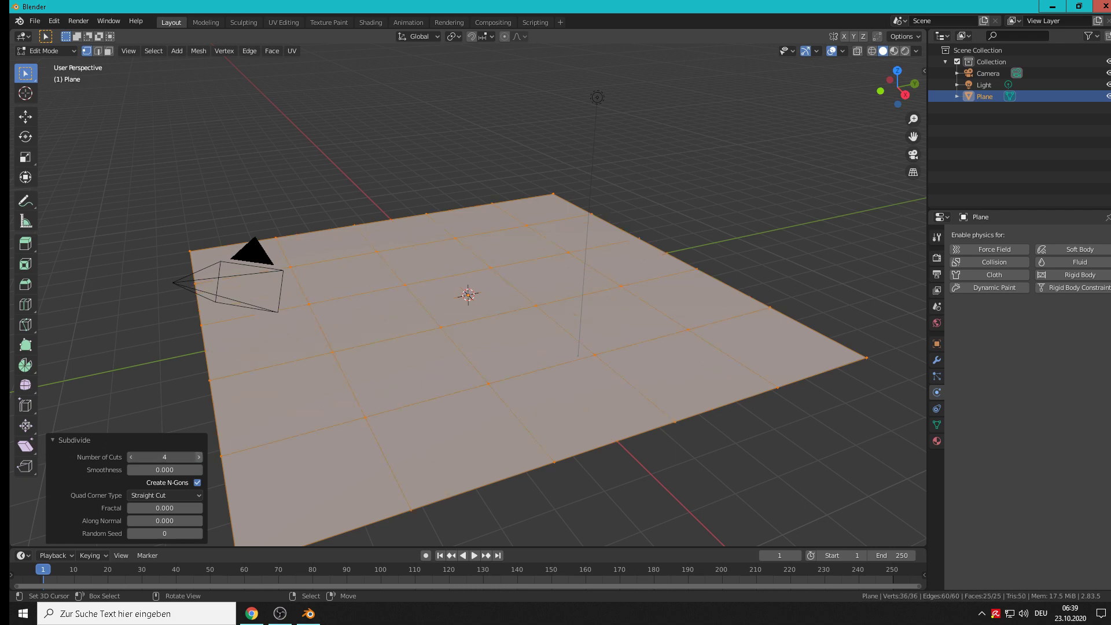
pyautogui.click(199, 457)
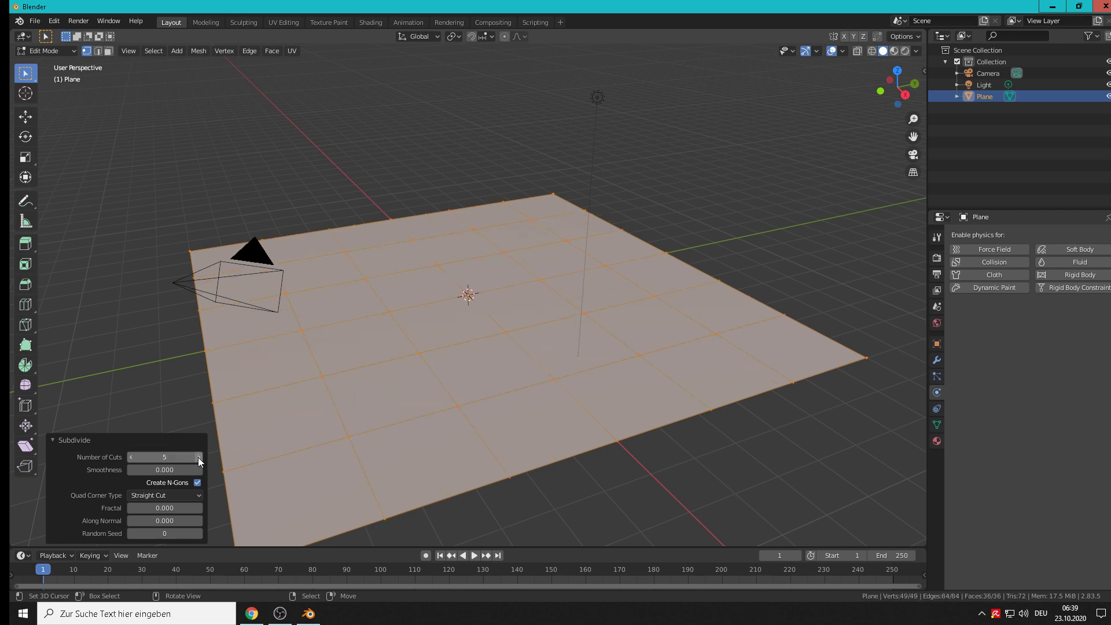
pyautogui.keyDown('shift'); pyautogui.rightClick(718, 476); pyautogui.keyUp('shift')
pyautogui.press('Tab')
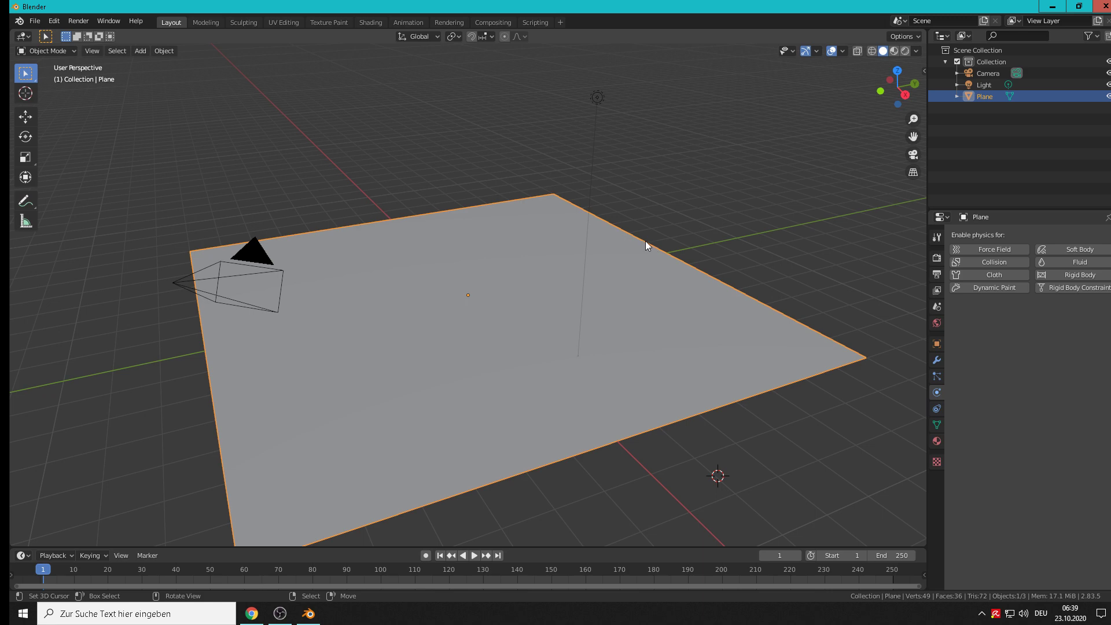
# In front view, place the 3D cursor just beyond the plane's +X end and add a Bezier circle there
pyautogui.press('KP_1')
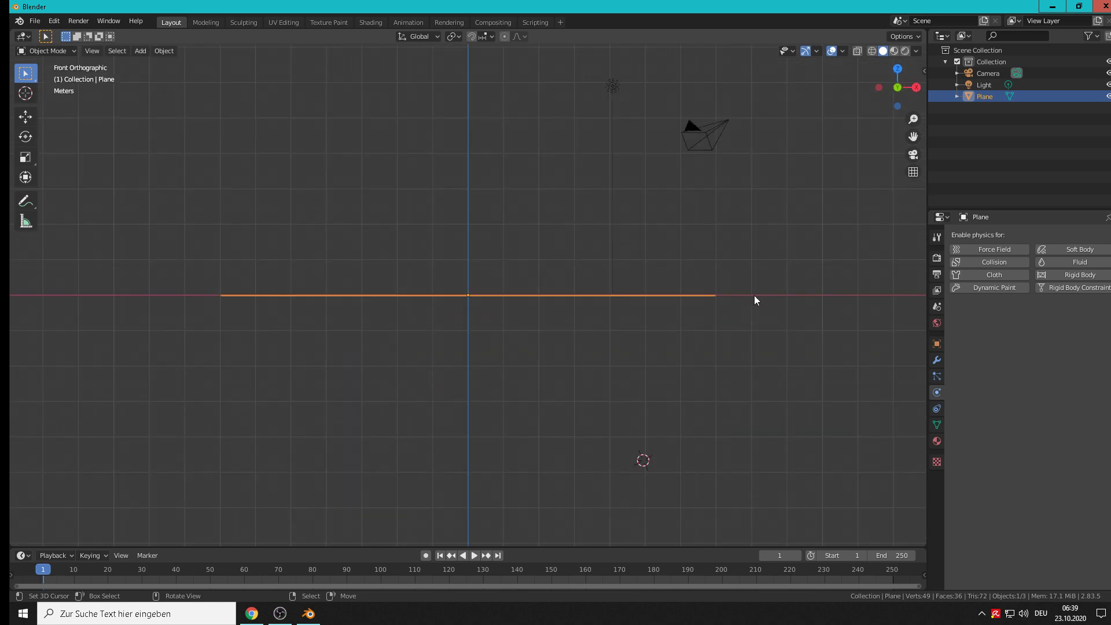
pyautogui.click(746, 290)
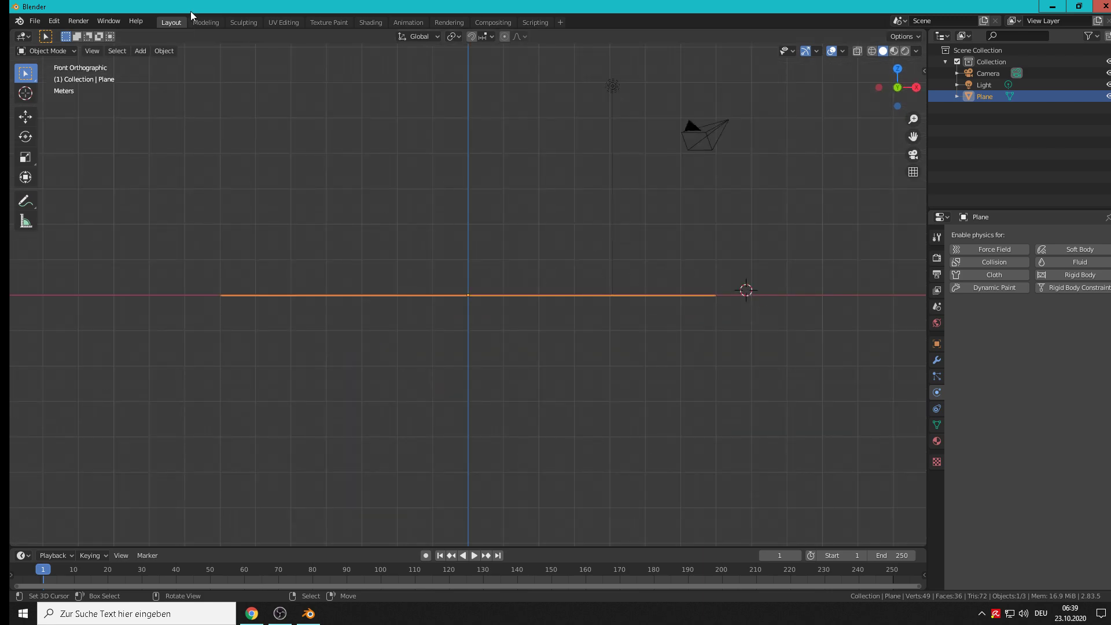
pyautogui.click(136, 51)
pyautogui.moveTo(180, 76)
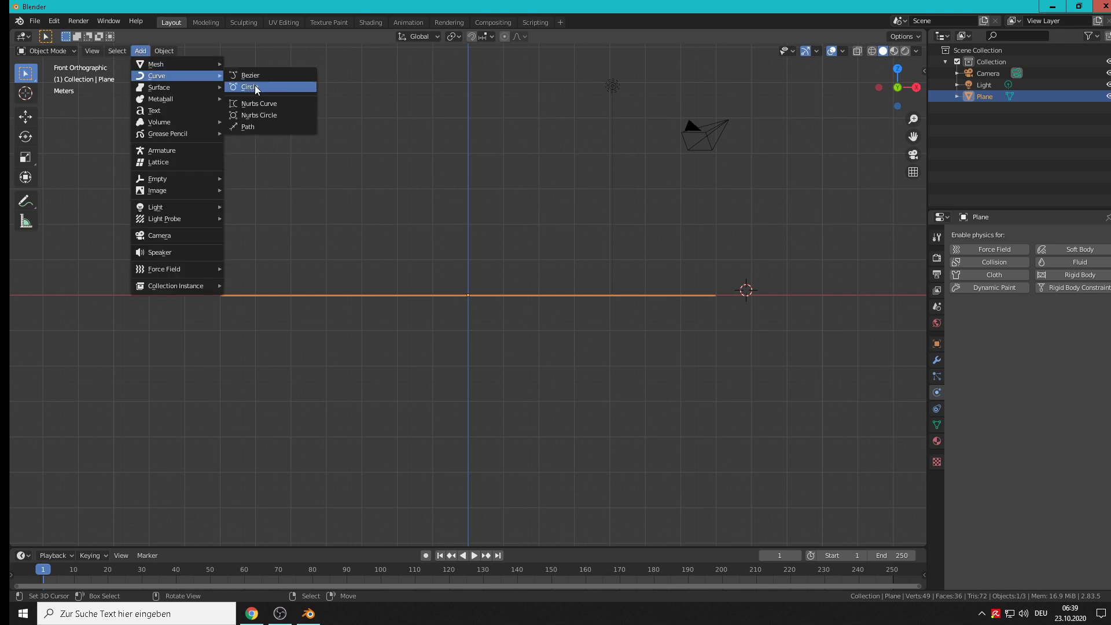
pyautogui.click(255, 88)
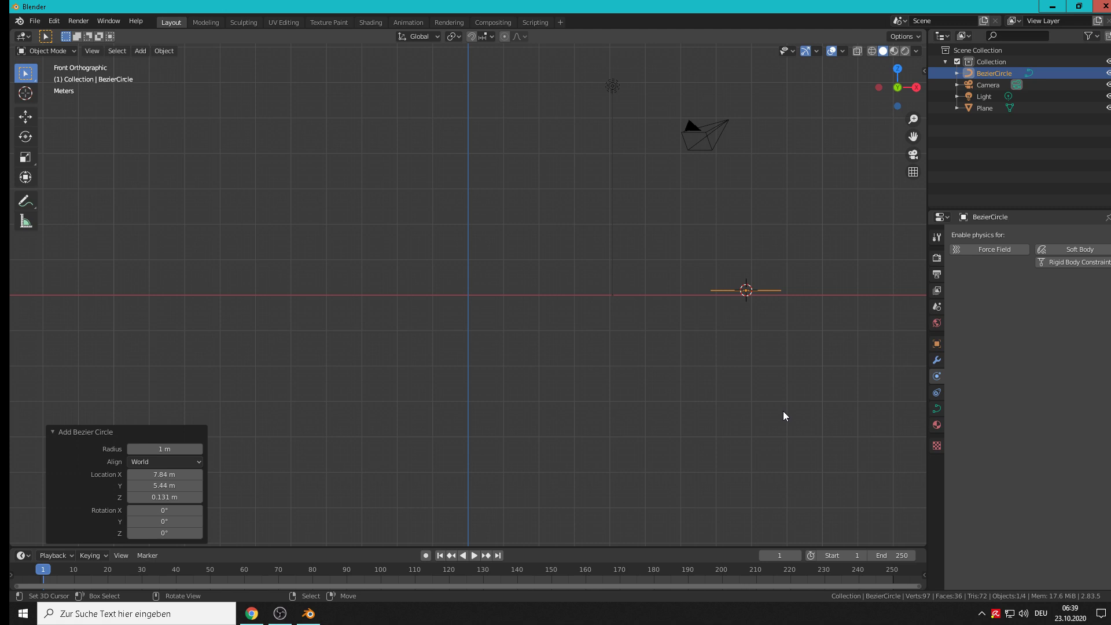
# Rotate the Bezier circle 90° about the global X axis so that it stands upright
pyautogui.press('r')
pyautogui.press('x')
pyautogui.press('9')
pyautogui.press('0')
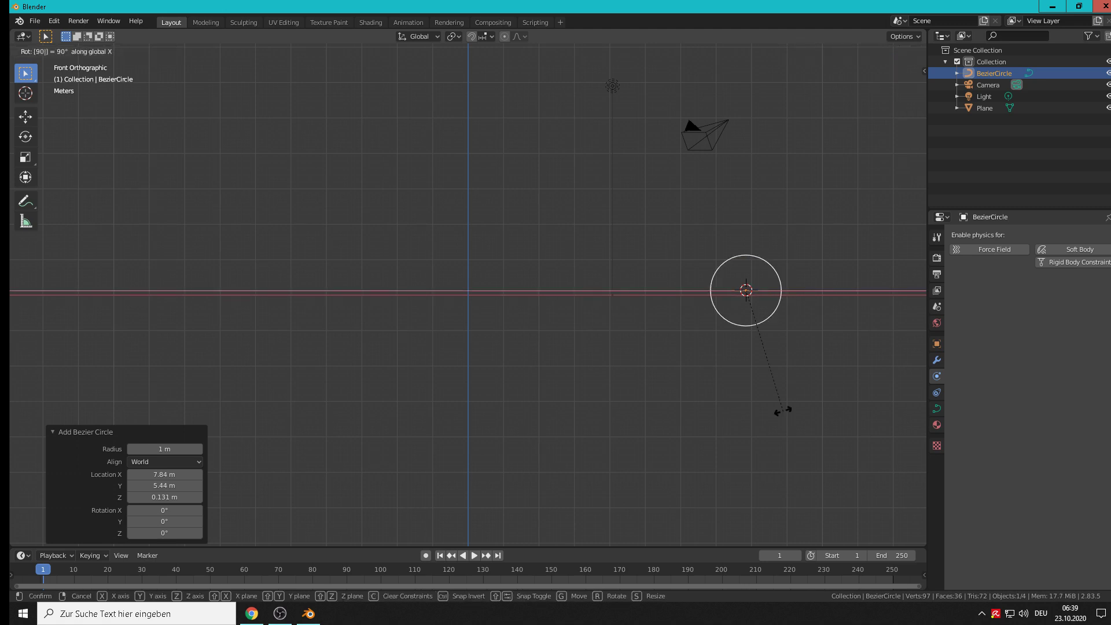
pyautogui.press('Return')
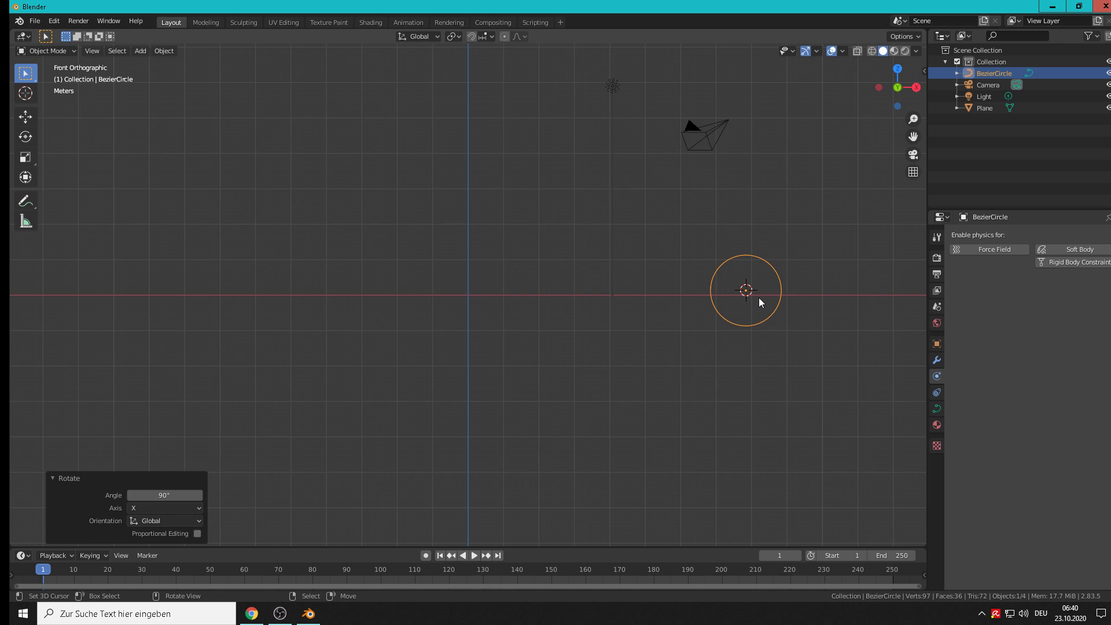
# Clear the Bezier circle's location and reset the 3D cursor to the world origin
pyautogui.hotkey('alt', 'g')
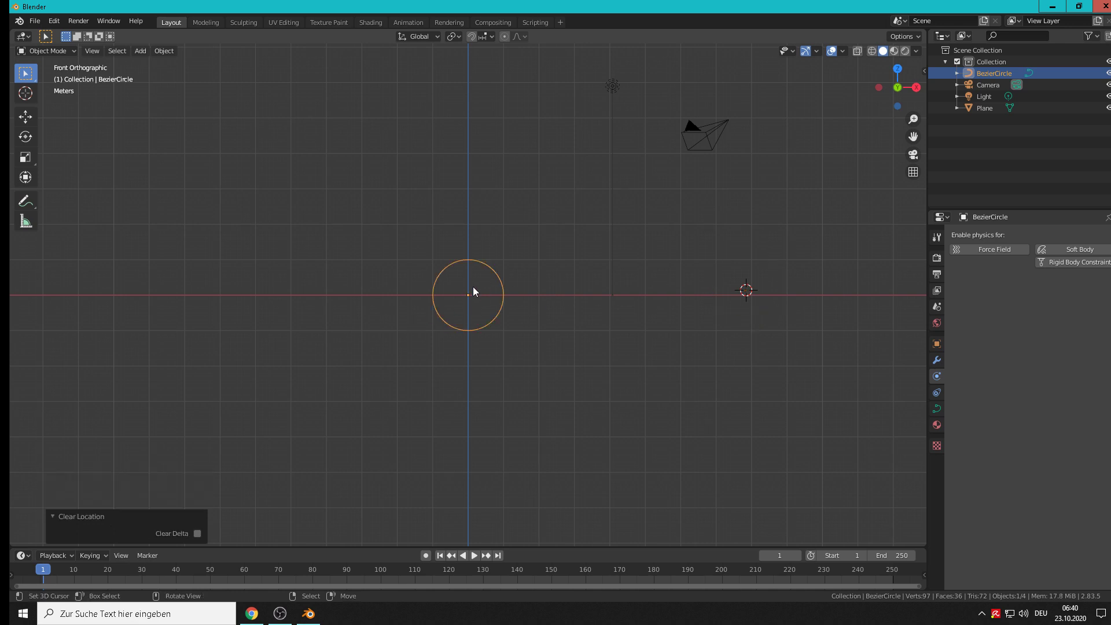
pyautogui.moveTo(478, 273)
pyautogui.mouseDown(button='middle')
pyautogui.moveTo(491, 308)
pyautogui.moveTo(478, 286)
pyautogui.mouseUp(button='middle')
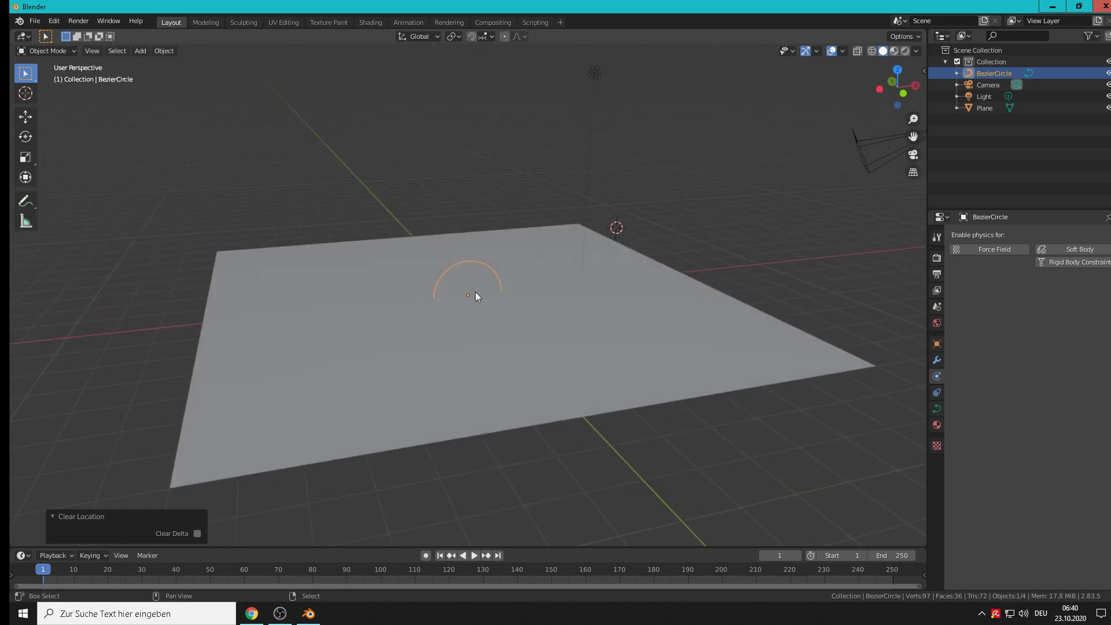
pyautogui.hotkey('shift', 'c')
pyautogui.scroll(3, 452, 342)
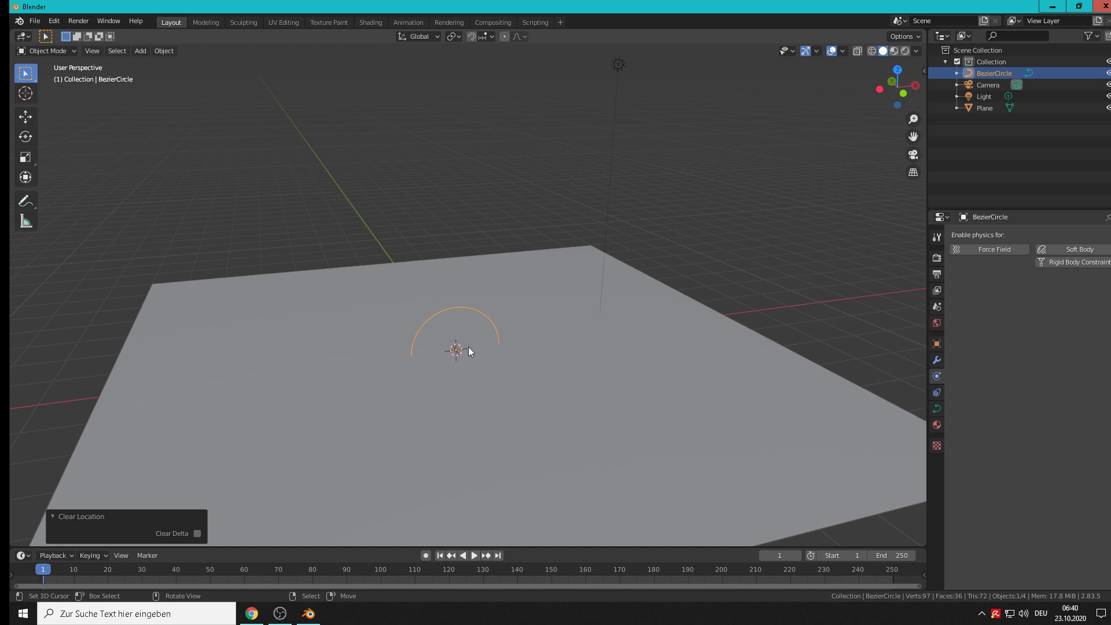
# Place the 3D cursor near the plane's far edge, add a cube there and scale it down uniformly to about 0.128
pyautogui.moveTo(738, 302); pyautogui.dragTo(615, 327, button='middle')
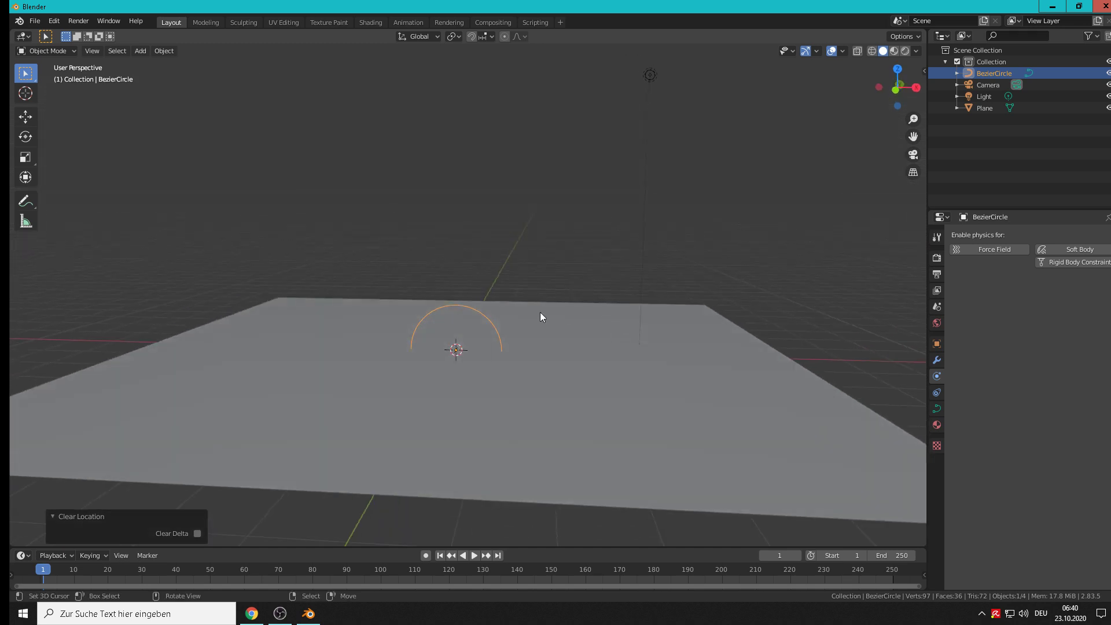
pyautogui.click(463, 302)
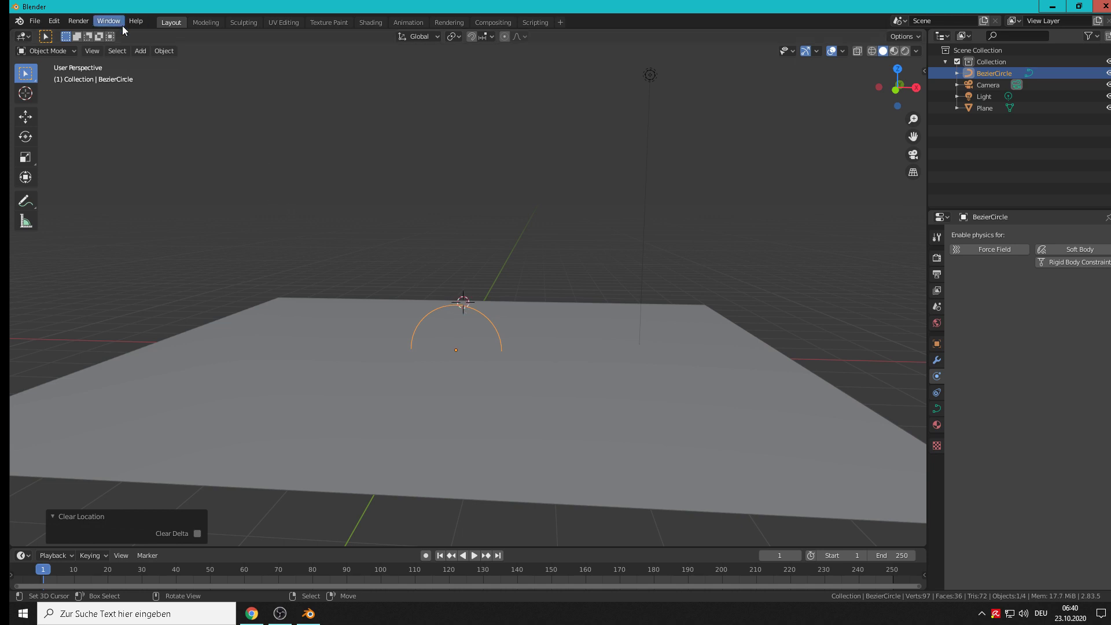
pyautogui.click(141, 53)
pyautogui.moveTo(145, 66)
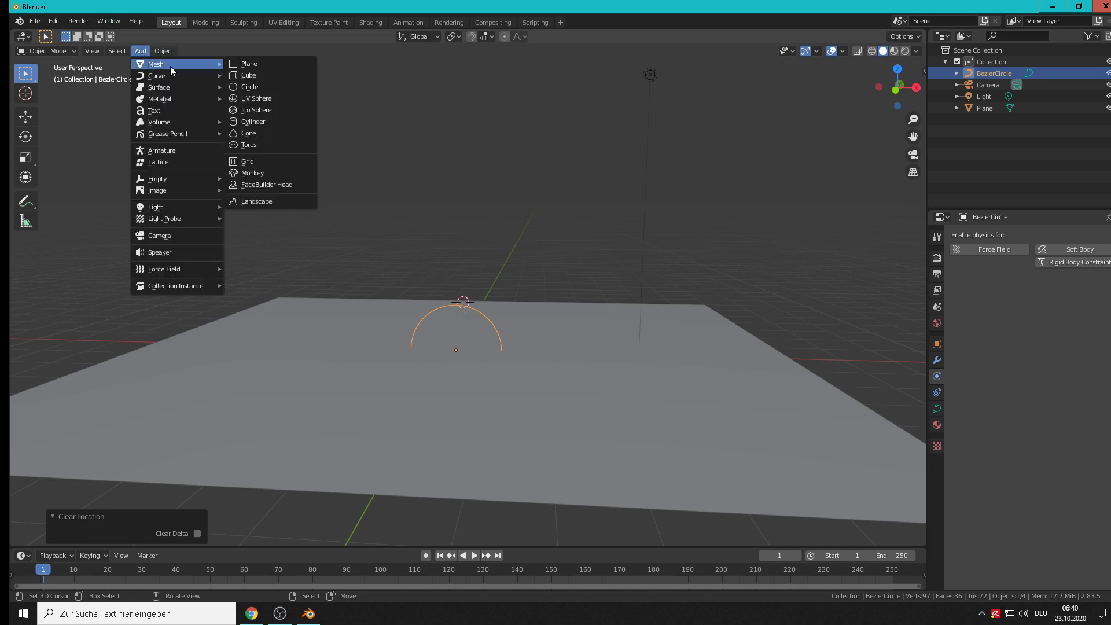
pyautogui.click(256, 79)
pyautogui.press('s')
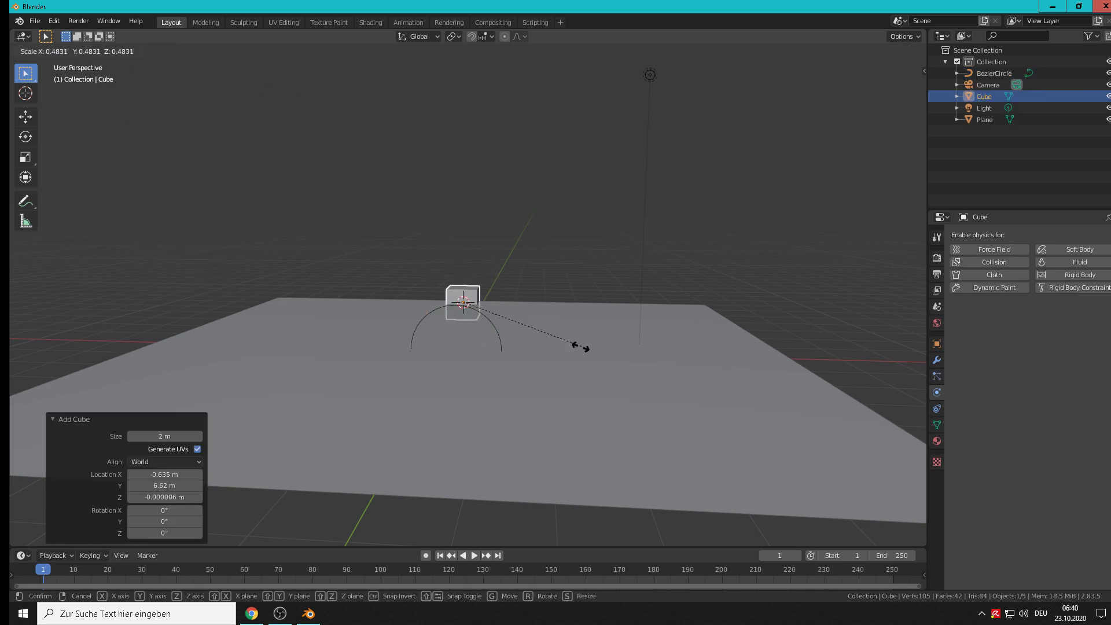
pyautogui.click(494, 317)
# Stretch the small cube along the global Y axis by a factor of about 6.9 to form a bar
pyautogui.moveTo(494, 318); pyautogui.dragTo(403, 354, button='middle')
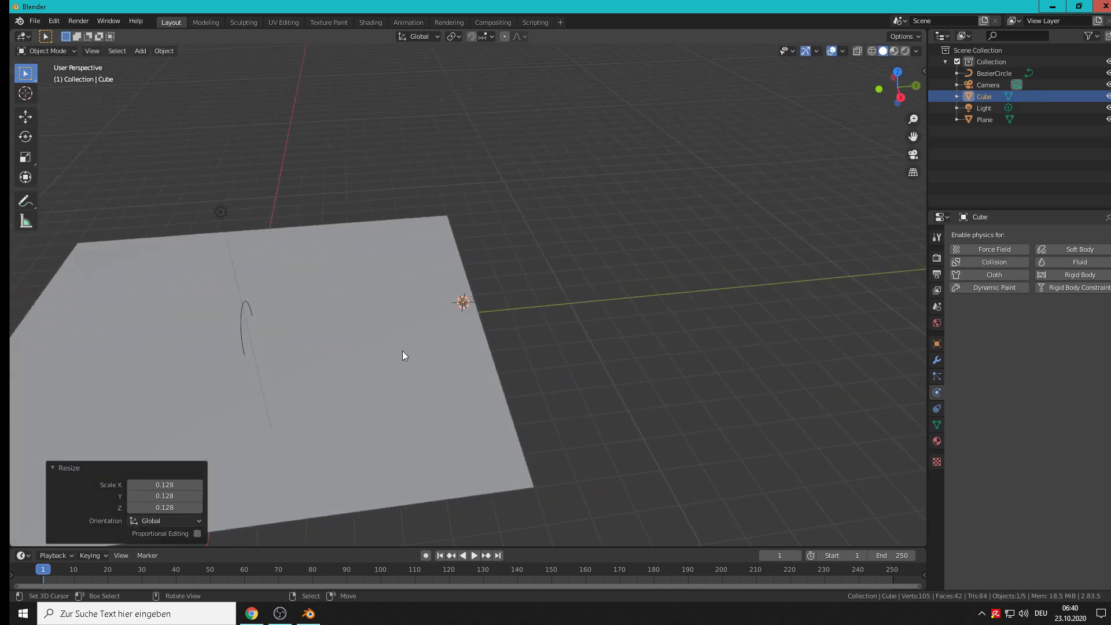
pyautogui.press('s')
pyautogui.press('x')
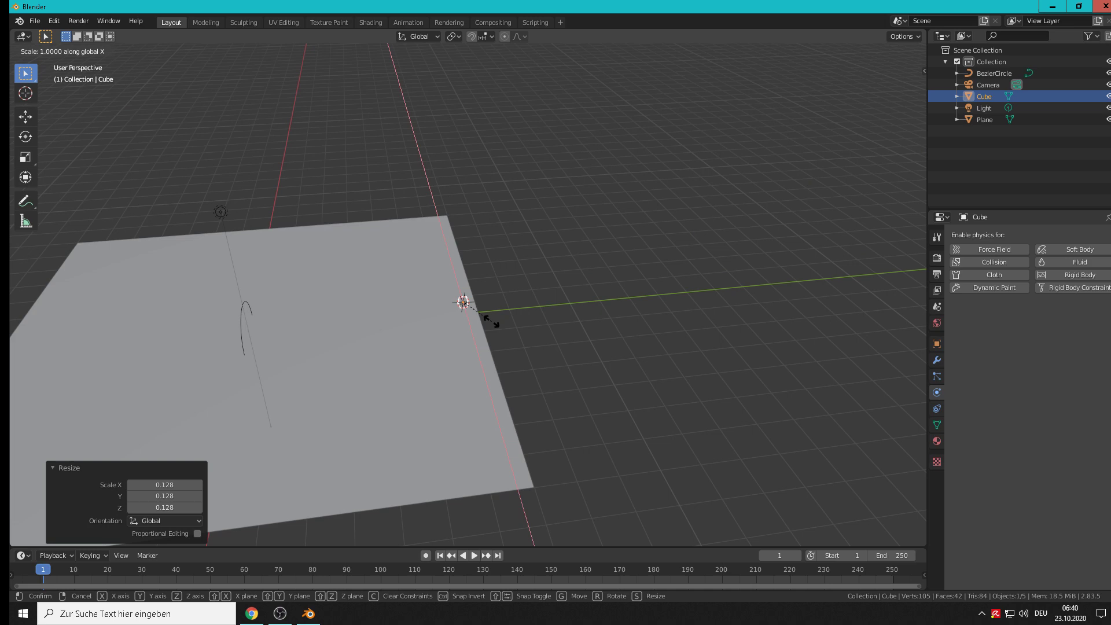
pyautogui.press('y')
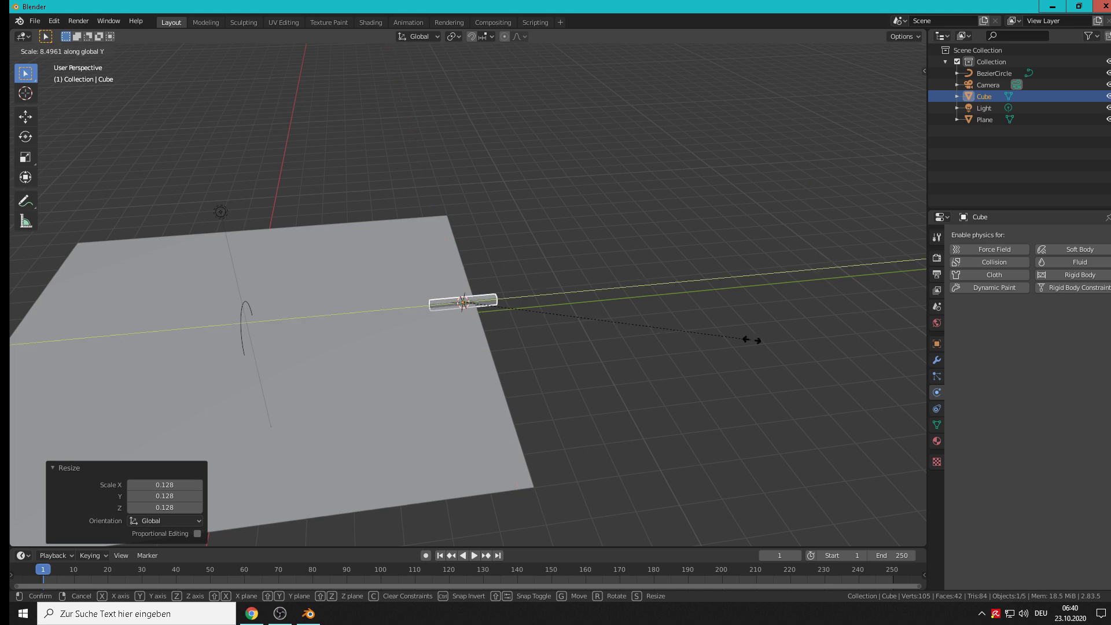
pyautogui.click(698, 344)
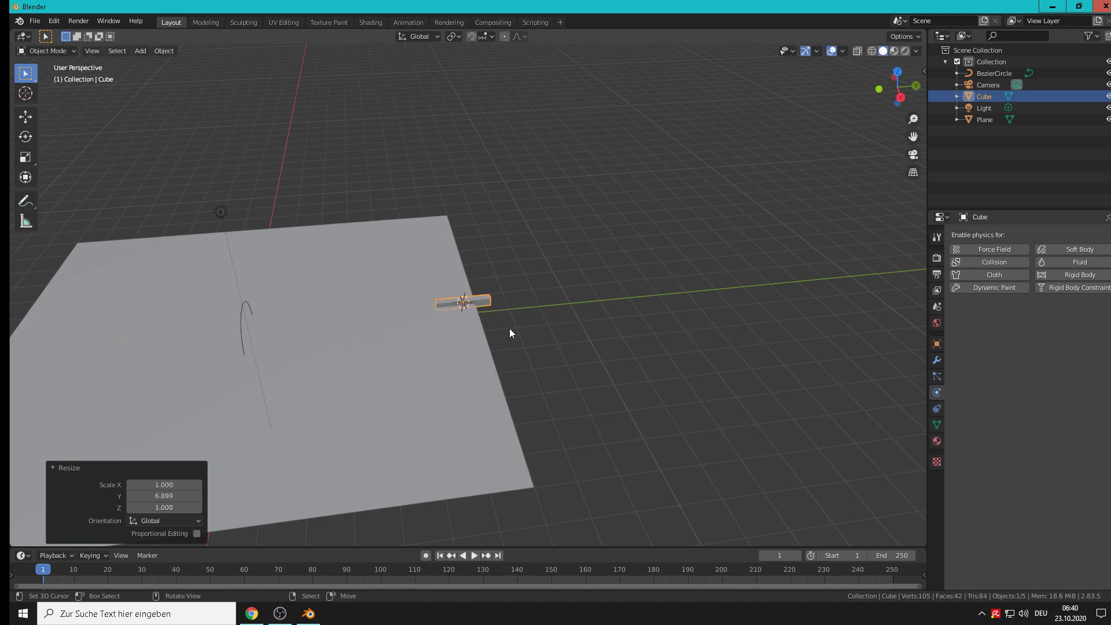
# Scale the bar down uniformly to about 0.753
pyautogui.moveTo(509, 328)
pyautogui.mouseDown(button='middle')
pyautogui.moveTo(554, 328)
pyautogui.moveTo(515, 315)
pyautogui.mouseUp(button='middle')
pyautogui.press('s')
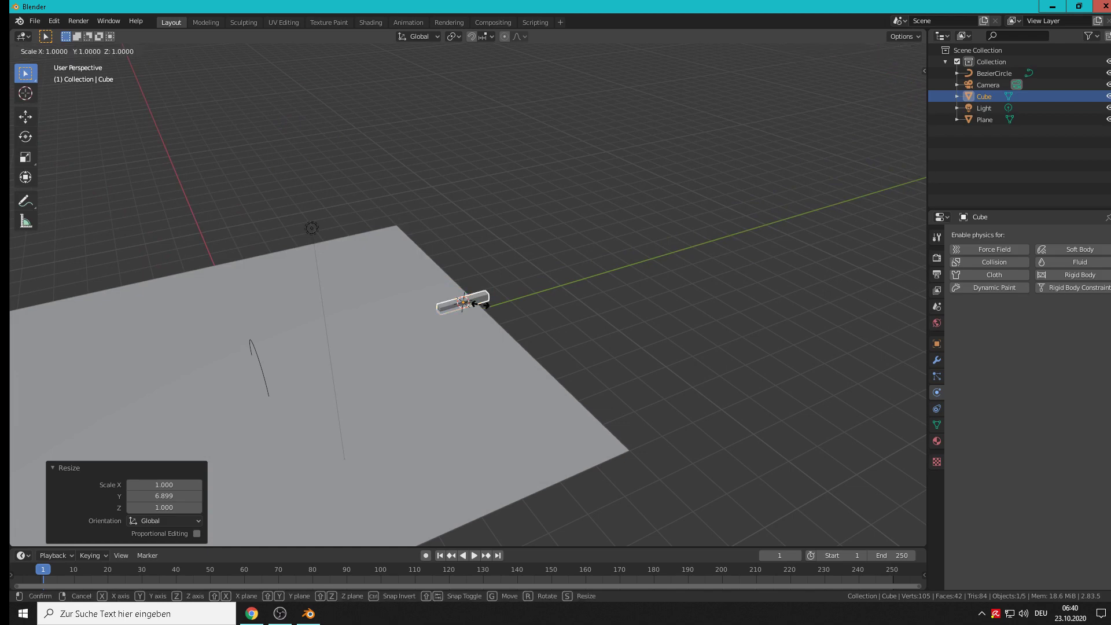
pyautogui.click(476, 308)
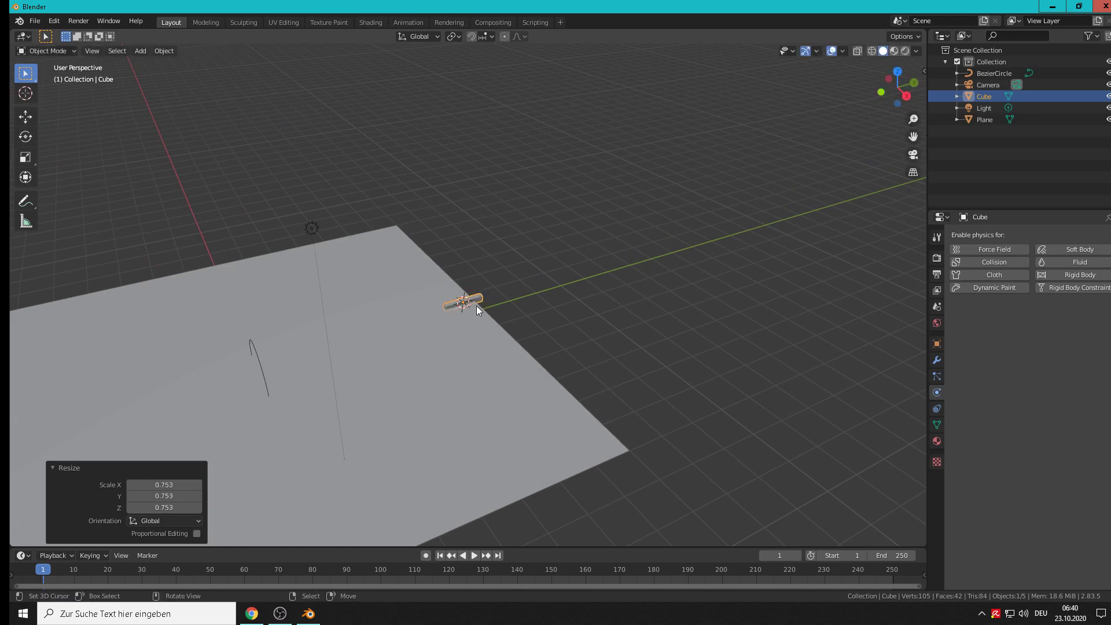
# Clear the bar's location so that it sits at the world origin inside the Bezier circle
pyautogui.moveTo(554, 384); pyautogui.dragTo(451, 291, button='middle')
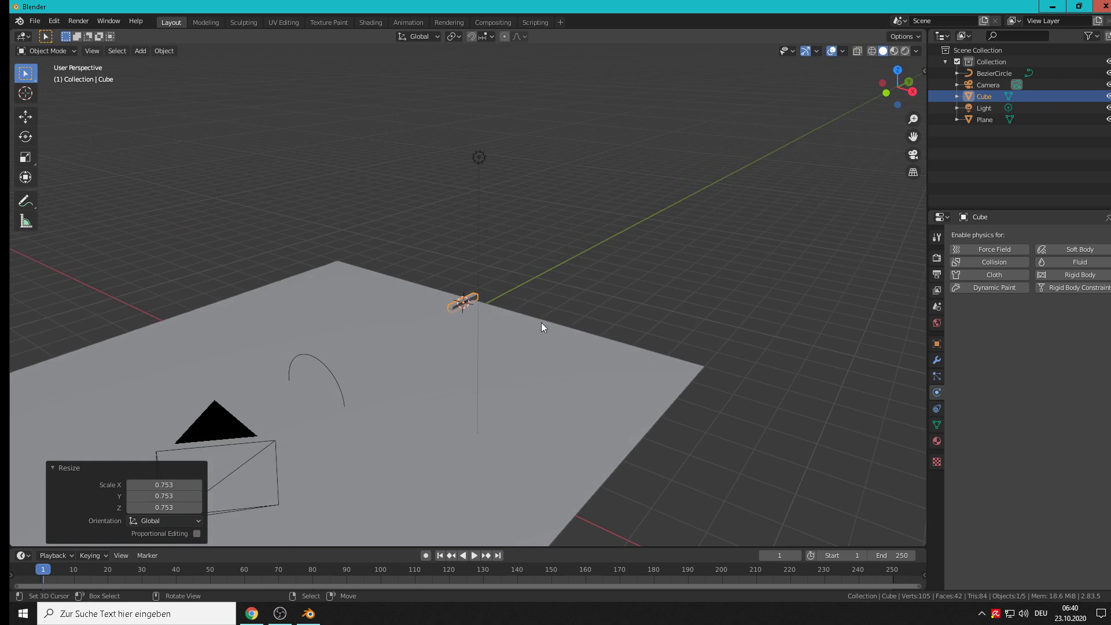
pyautogui.hotkey('alt', 'g')
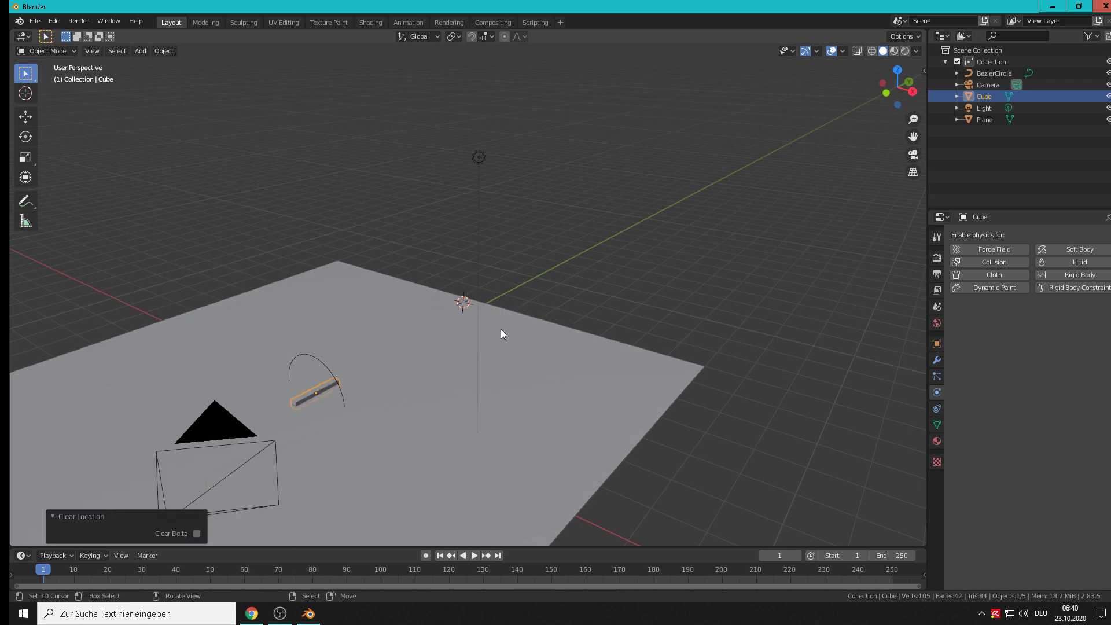
pyautogui.scroll(-4, 502, 328)
pyautogui.scroll(3, 462, 349)
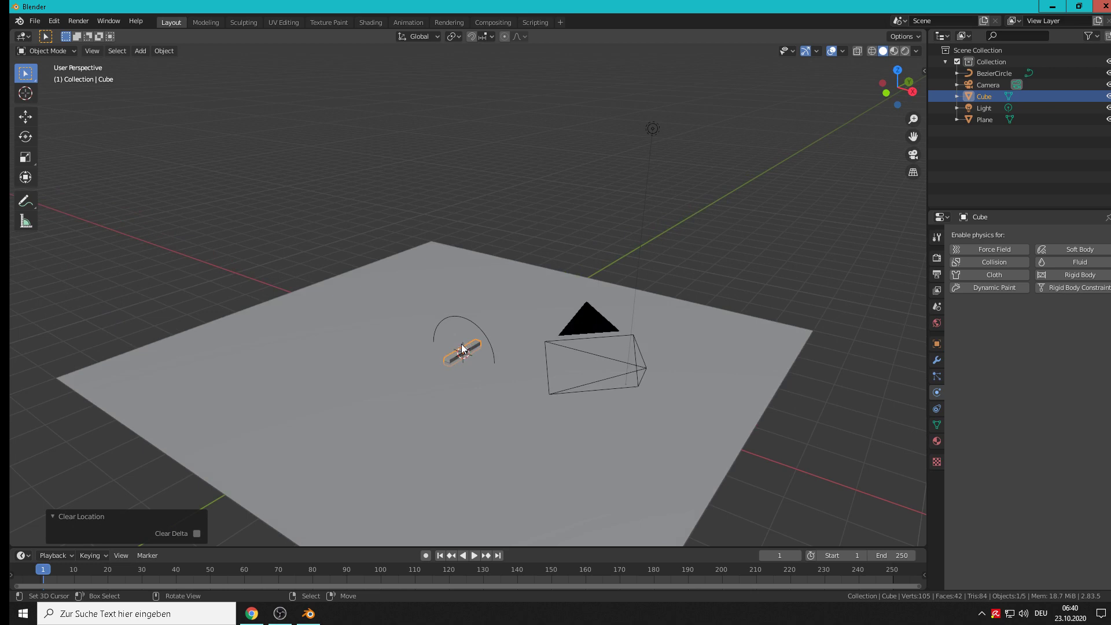
pyautogui.scroll(3, 462, 349)
pyautogui.moveTo(462, 349); pyautogui.dragTo(550, 347, button='middle')
pyautogui.scroll(1, 491, 371)
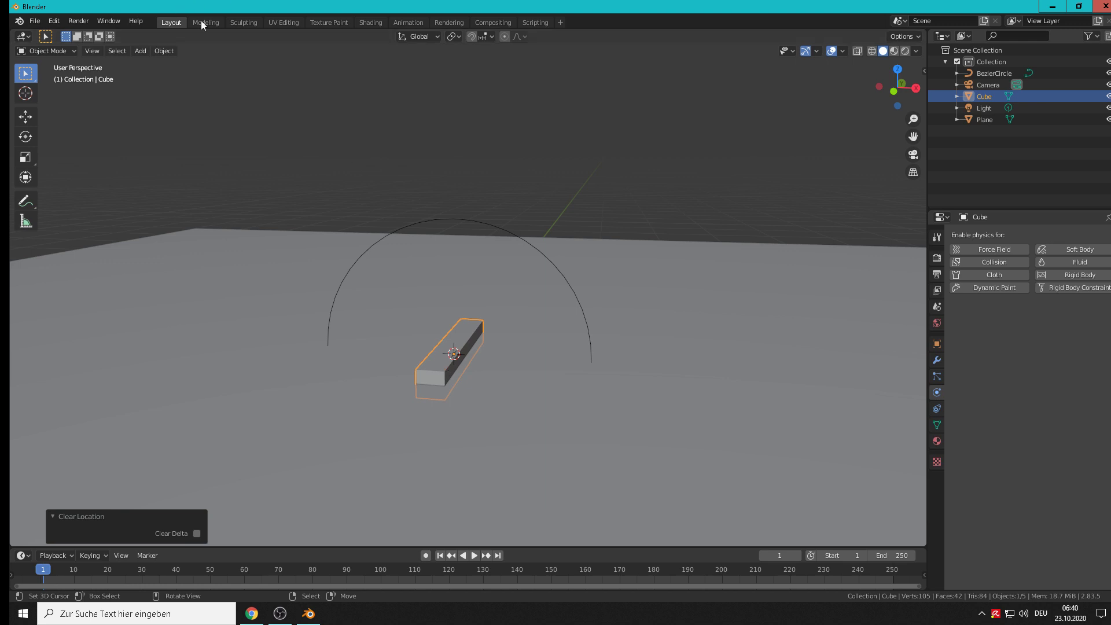
# Apply the bar's rotation and scale
pyautogui.click(165, 52)
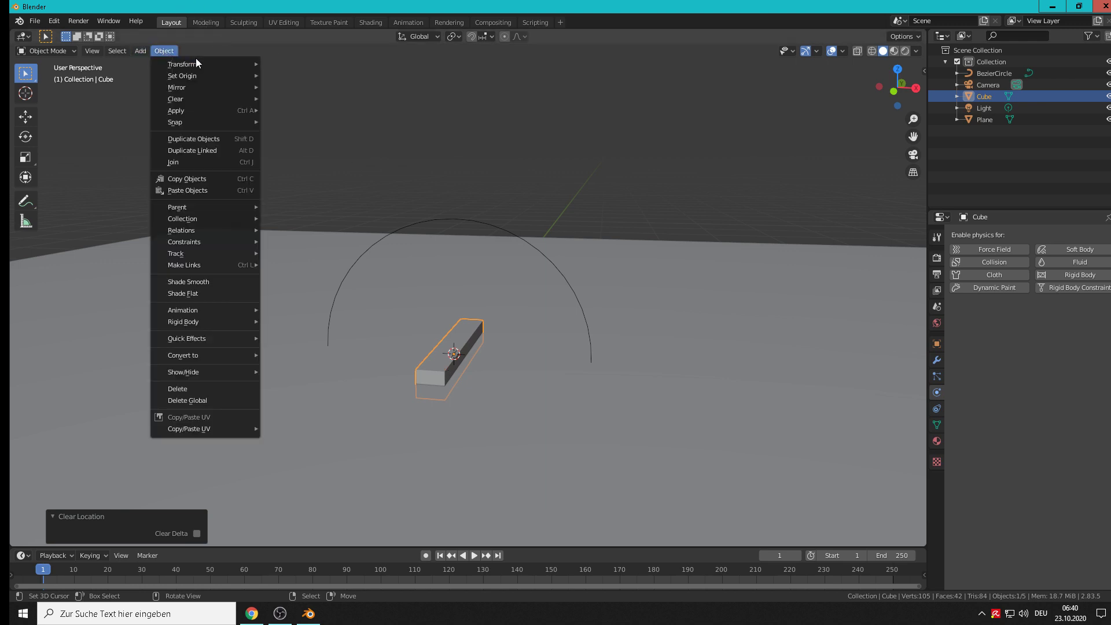
pyautogui.moveTo(191, 113)
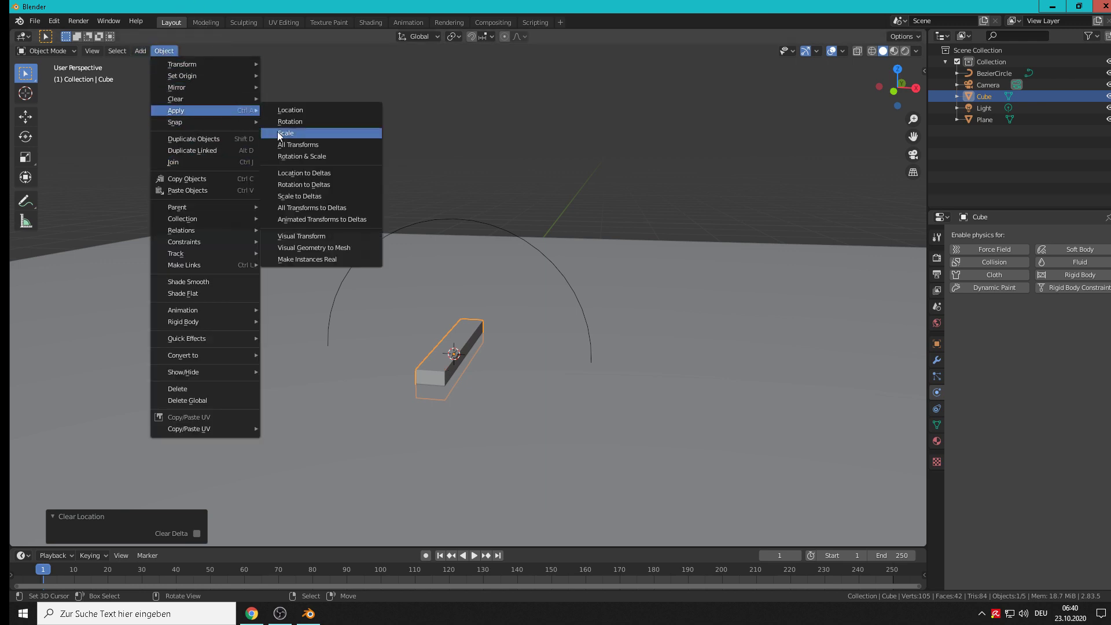
pyautogui.click(301, 155)
pyautogui.scroll(-5, 622, 226)
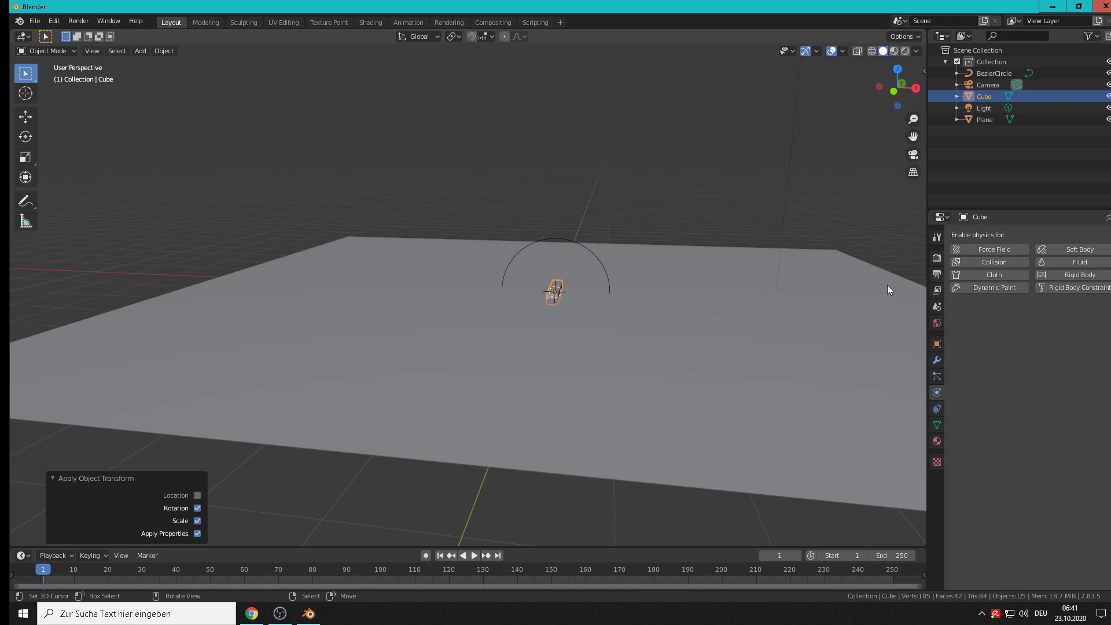
# Add an Array modifier to the bar and set its relative offset X to 1.7
pyautogui.click(937, 362)
pyautogui.click(977, 235)
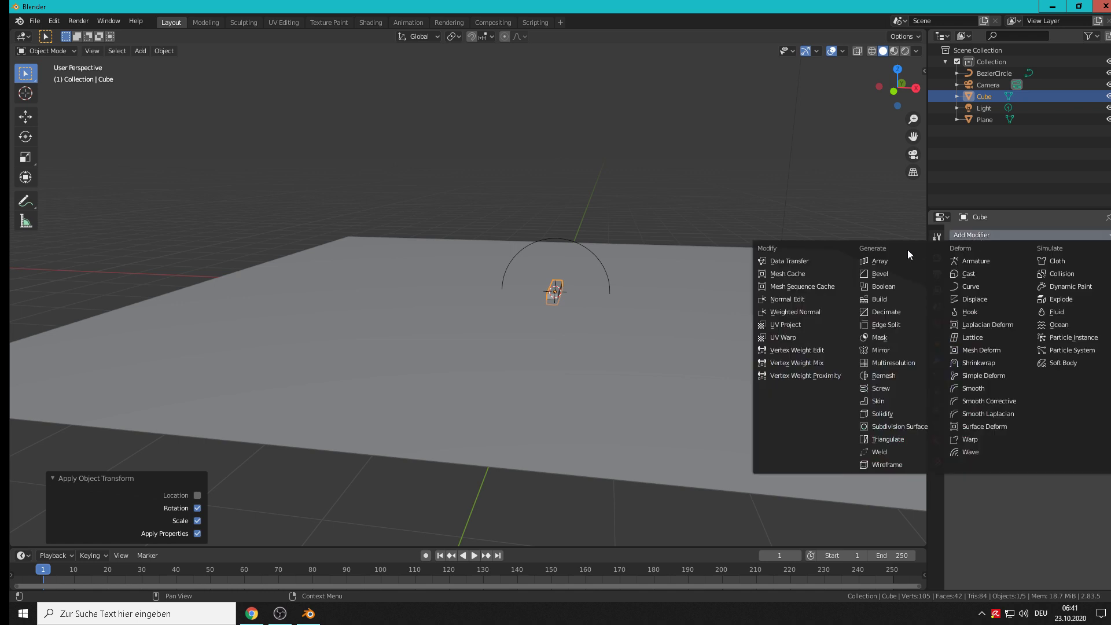
pyautogui.click(891, 261)
pyautogui.scroll(3, 522, 286)
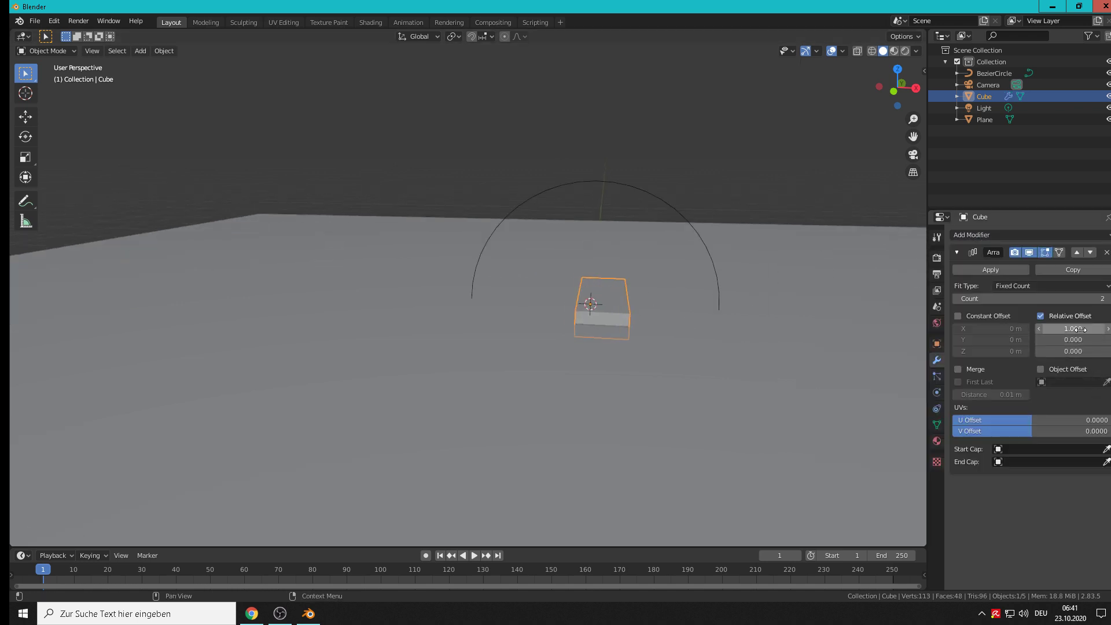
pyautogui.moveTo(1073, 328); pyautogui.dragTo(1099, 329)
# Set the Array modifier's count to 8
pyautogui.click(1106, 299)
pyautogui.click(1106, 299)
pyautogui.click(1106, 299)
pyautogui.click(1106, 298)
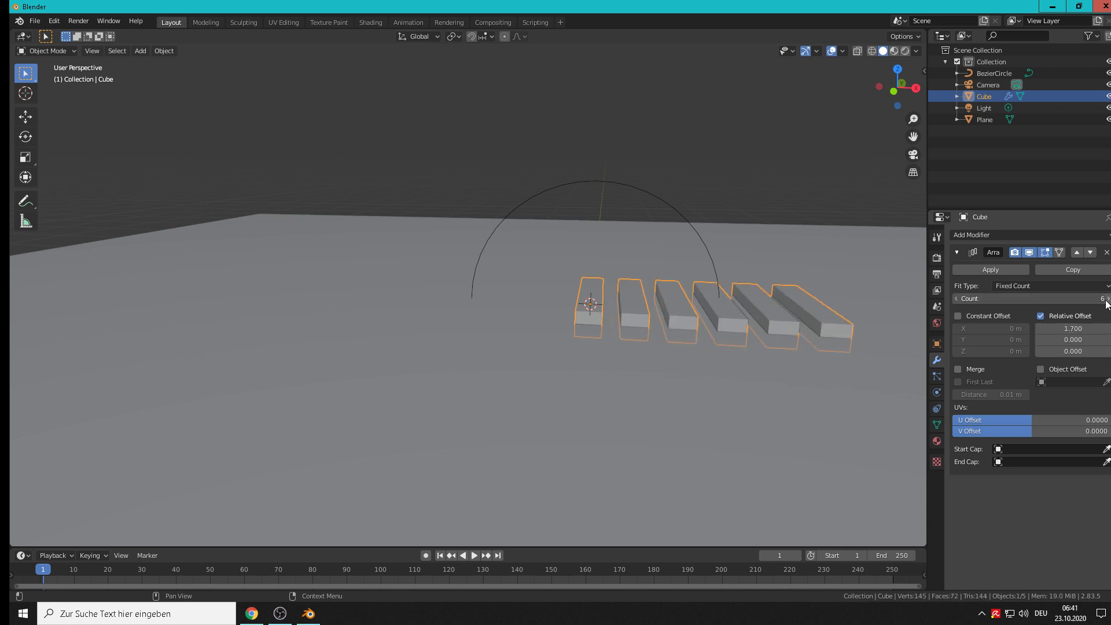
pyautogui.click(1107, 298)
pyautogui.click(1106, 299)
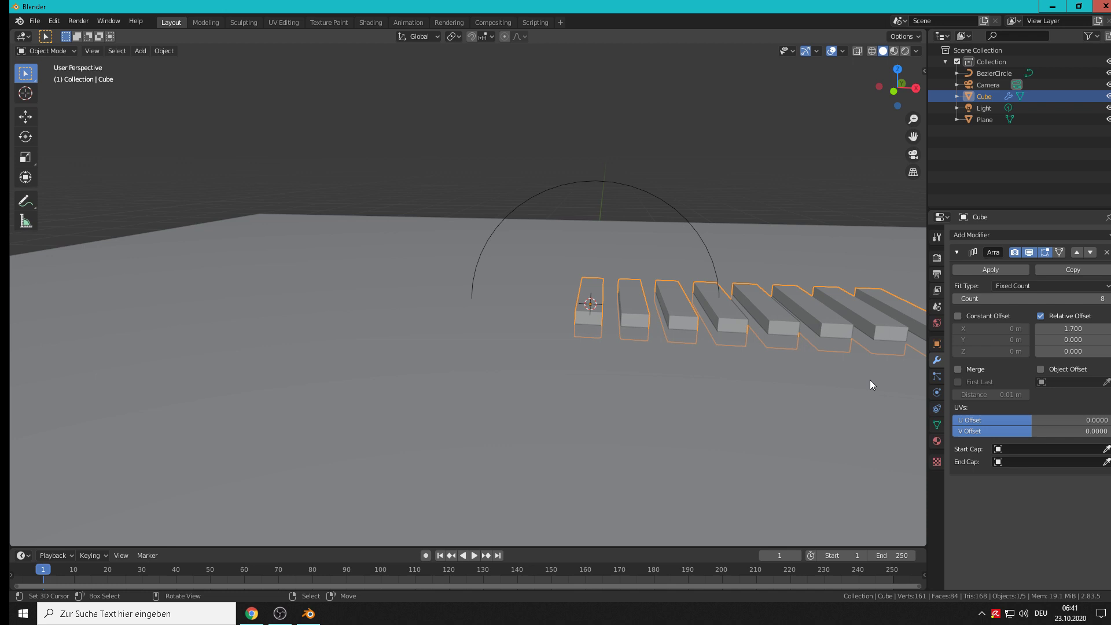
pyautogui.scroll(-2, 868, 382)
pyautogui.moveTo(811, 370); pyautogui.dragTo(743, 327, button='middle')
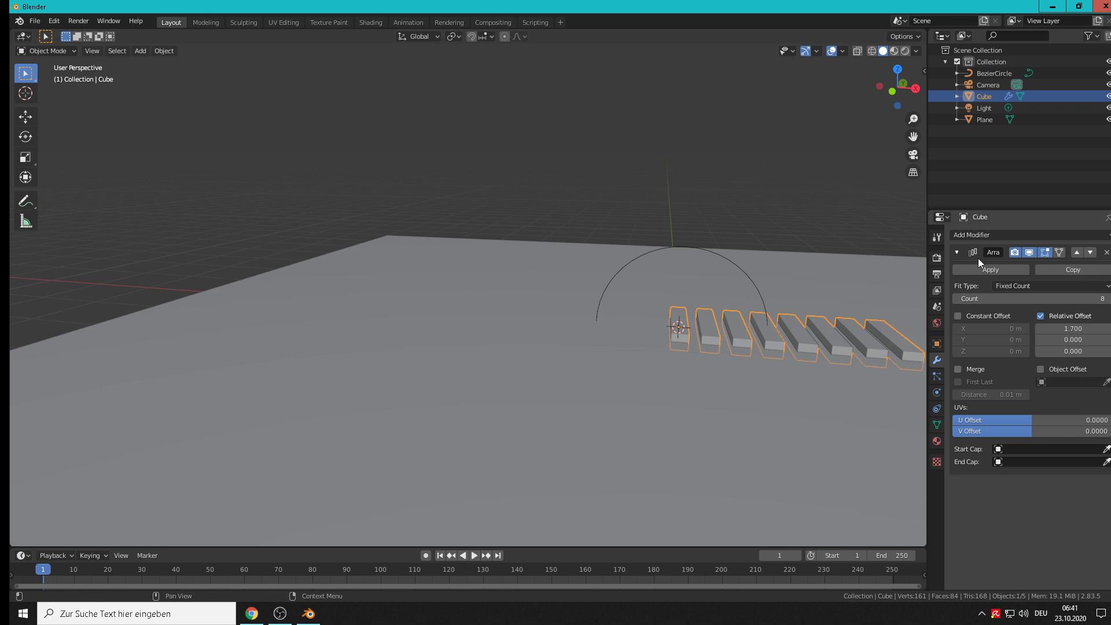
# Add a Curve modifier that bends the bars along BezierCircle on the X axis, and set the array count to 19
pyautogui.click(981, 235)
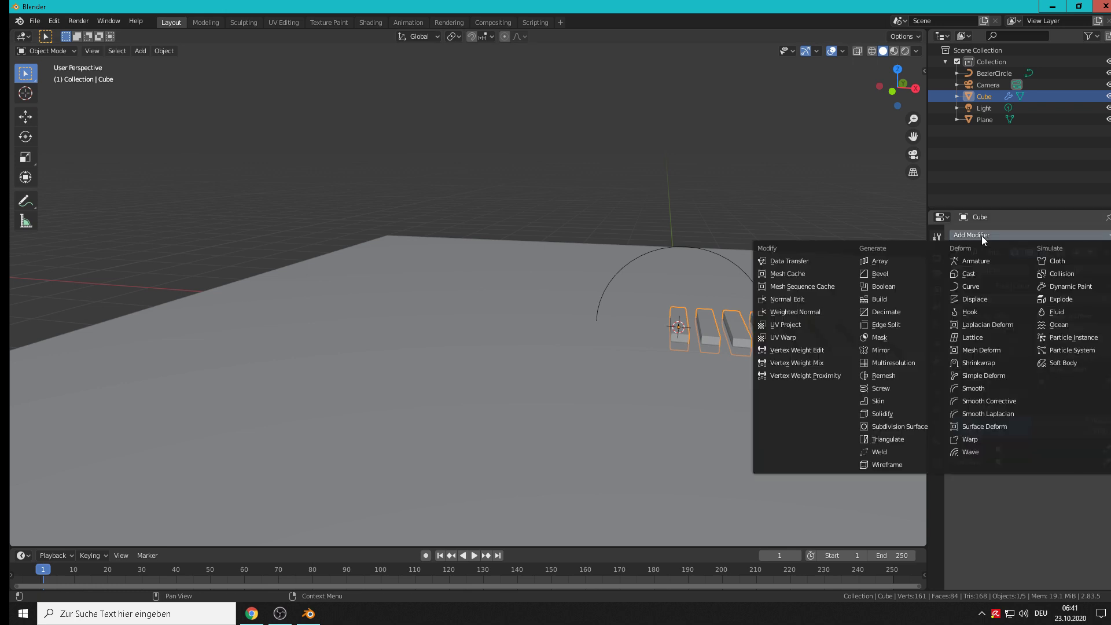
pyautogui.click(987, 289)
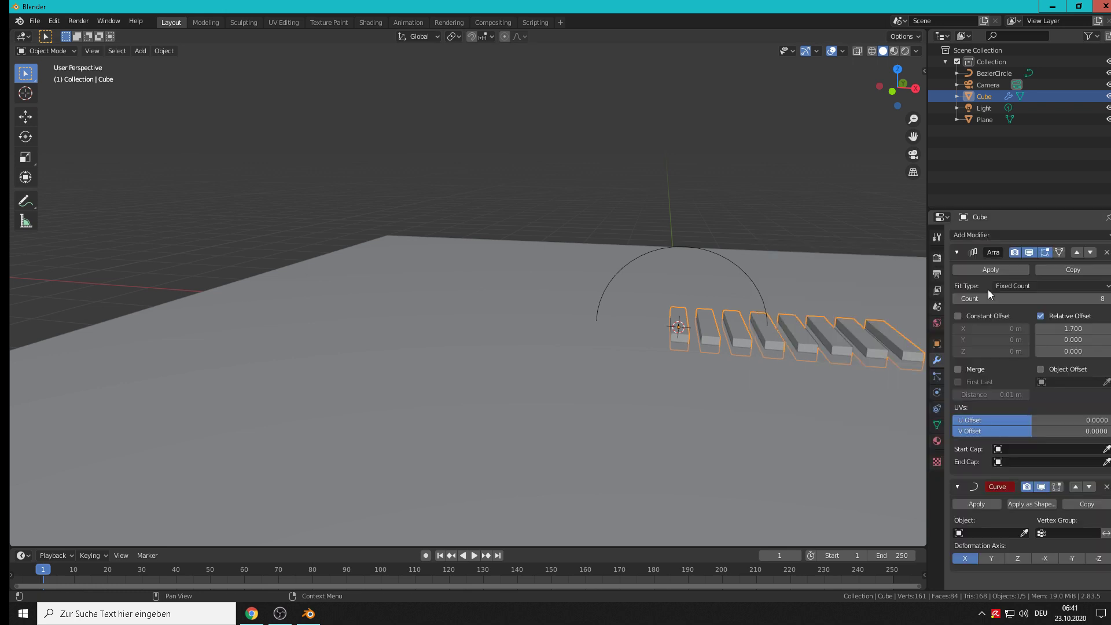
pyautogui.click(999, 533)
pyautogui.click(984, 416)
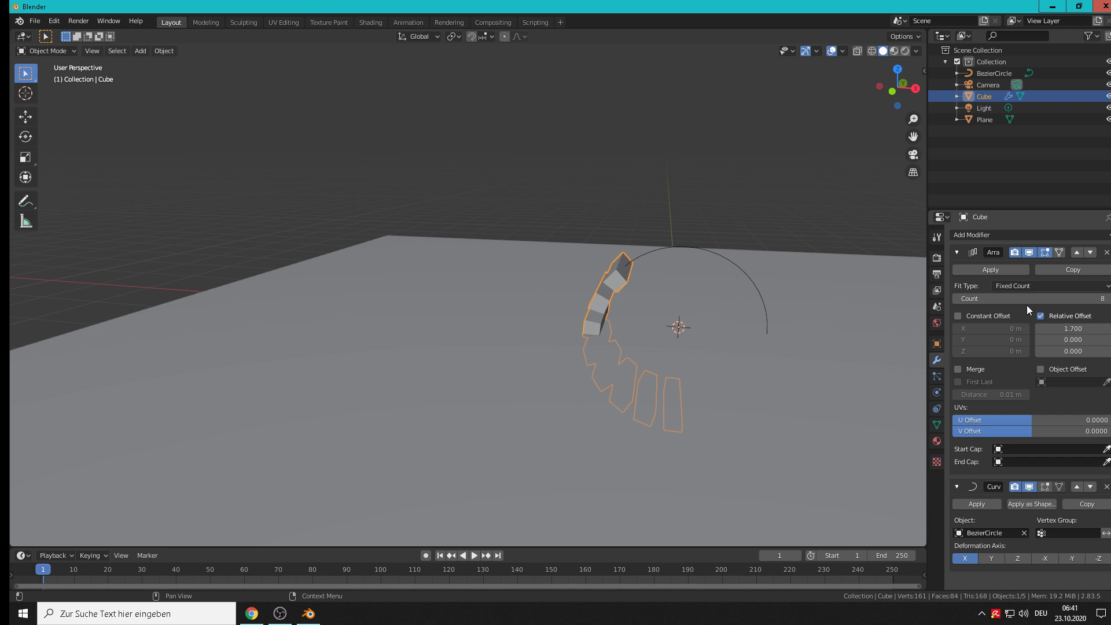
pyautogui.moveTo(1064, 298); pyautogui.dragTo(1099, 298)
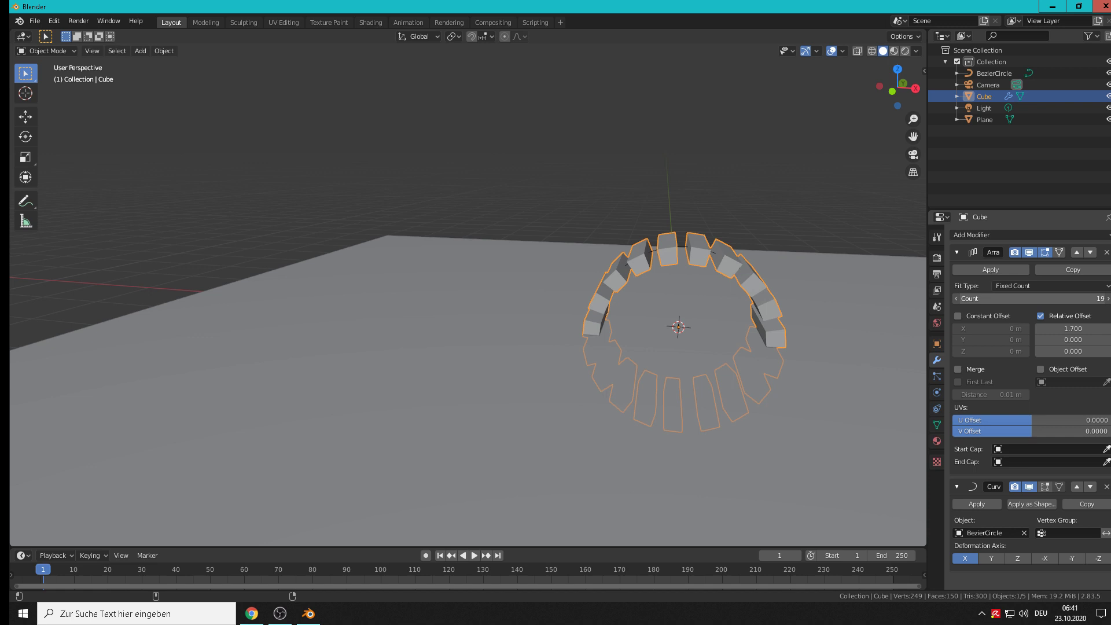
# Examine the spacing of the ring of bars in front view and from an angle
pyautogui.moveTo(688, 261); pyautogui.dragTo(696, 287, button='middle')
pyautogui.scroll(-3, 688, 272)
pyautogui.scroll(5, 694, 285)
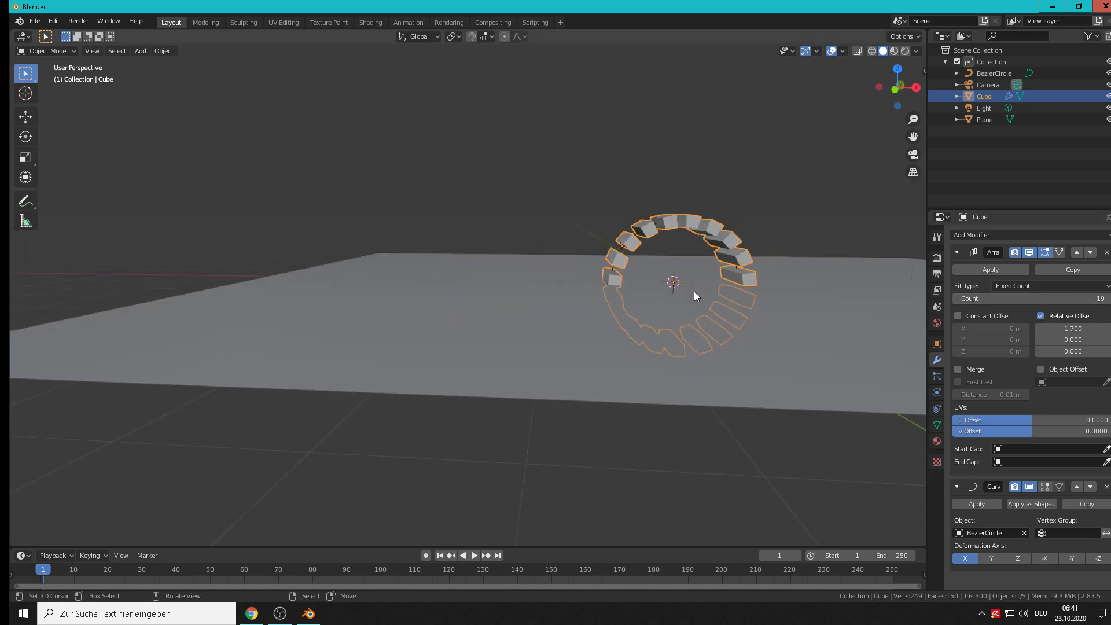
pyautogui.scroll(-2, 700, 297)
pyautogui.press('KP_7')
pyautogui.scroll(2, 717, 284)
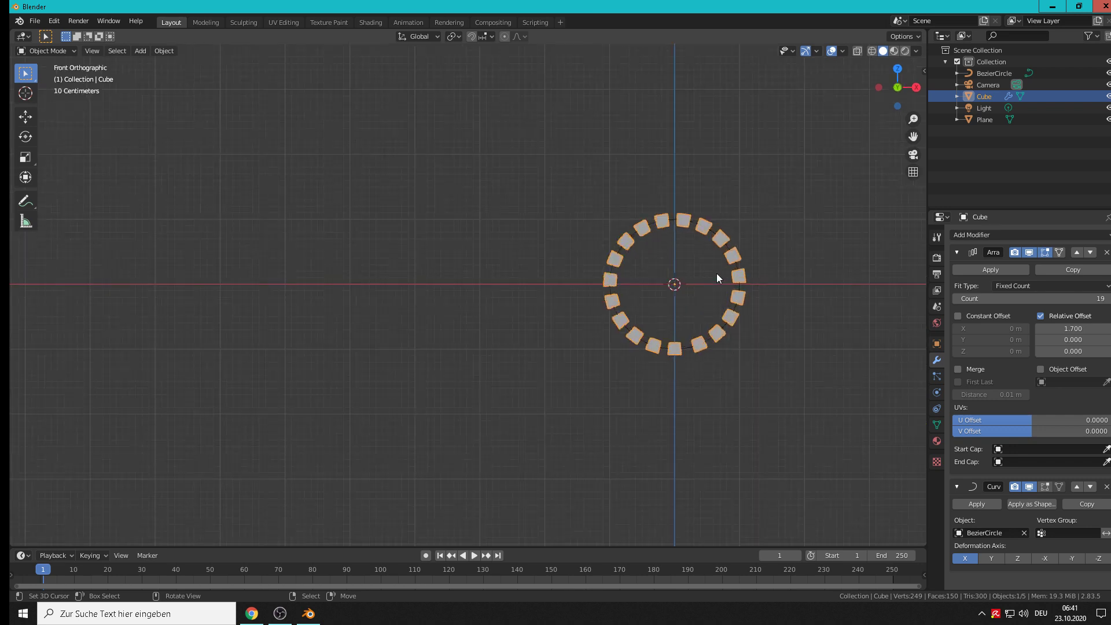
pyautogui.moveTo(716, 274); pyautogui.dragTo(663, 287, button='middle')
pyautogui.scroll(2, 651, 248)
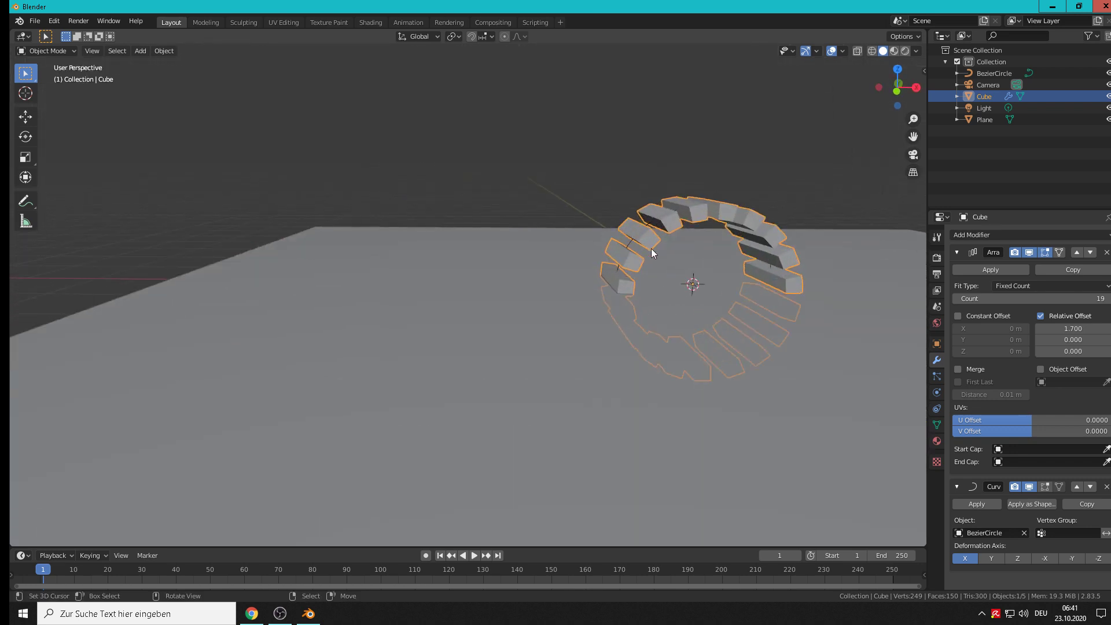
# Select the Bezier circle and move it about 8.99 m along the global X axis, beyond the plane's edge
pyautogui.click(647, 224)
pyautogui.scroll(-5, 724, 298)
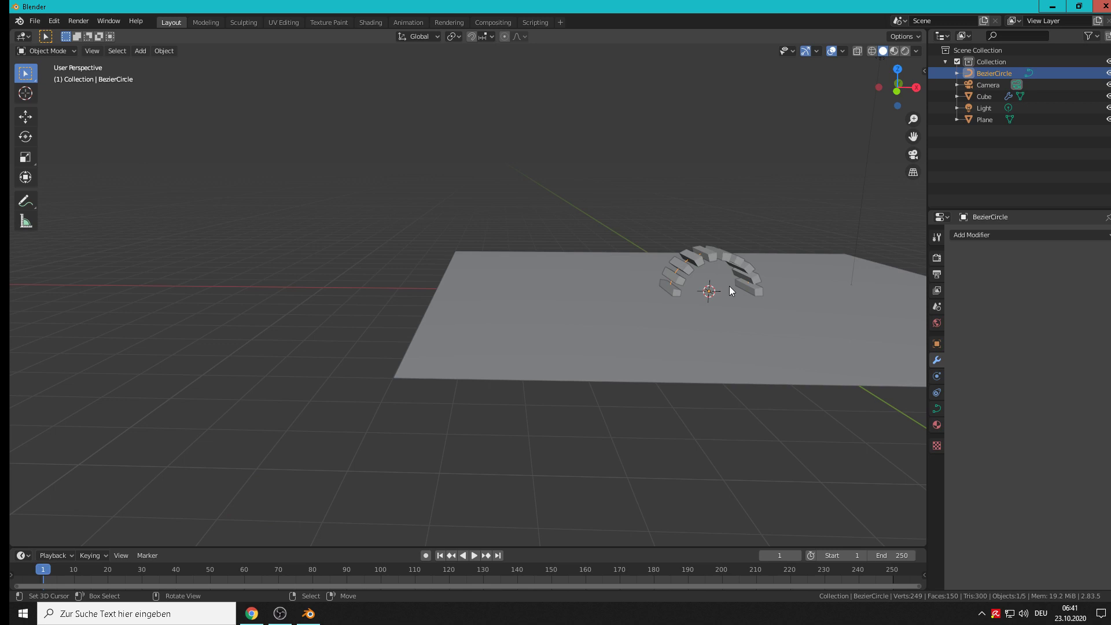
pyautogui.keyDown('shift'); pyautogui.moveTo(797, 337); pyautogui.dragTo(567, 342, button='middle'); pyautogui.keyUp('shift')
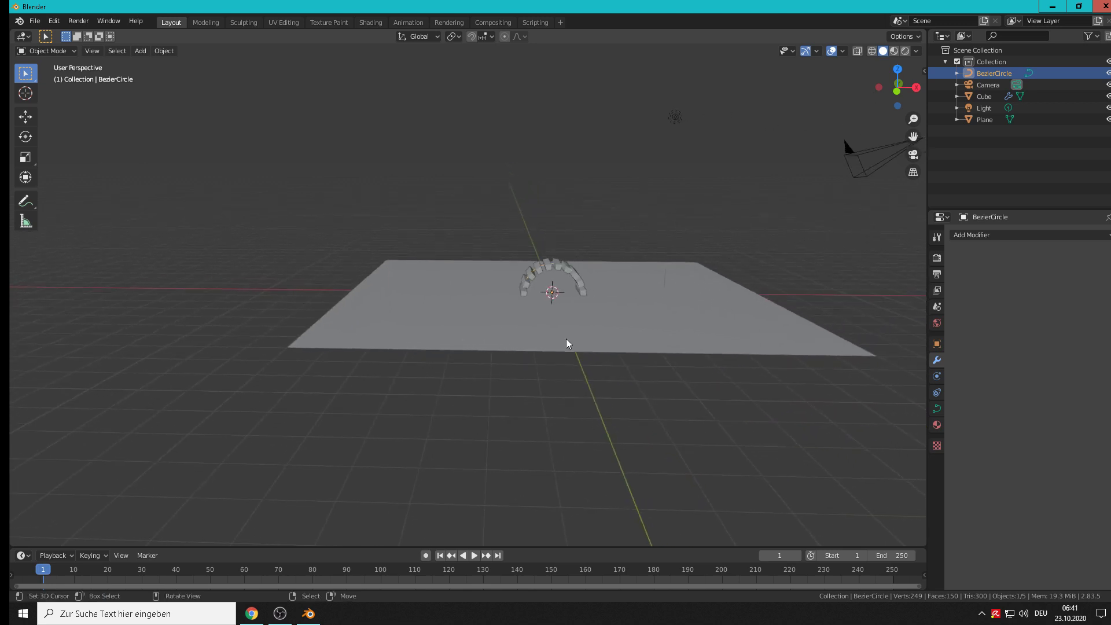
pyautogui.press('g')
pyautogui.press('x')
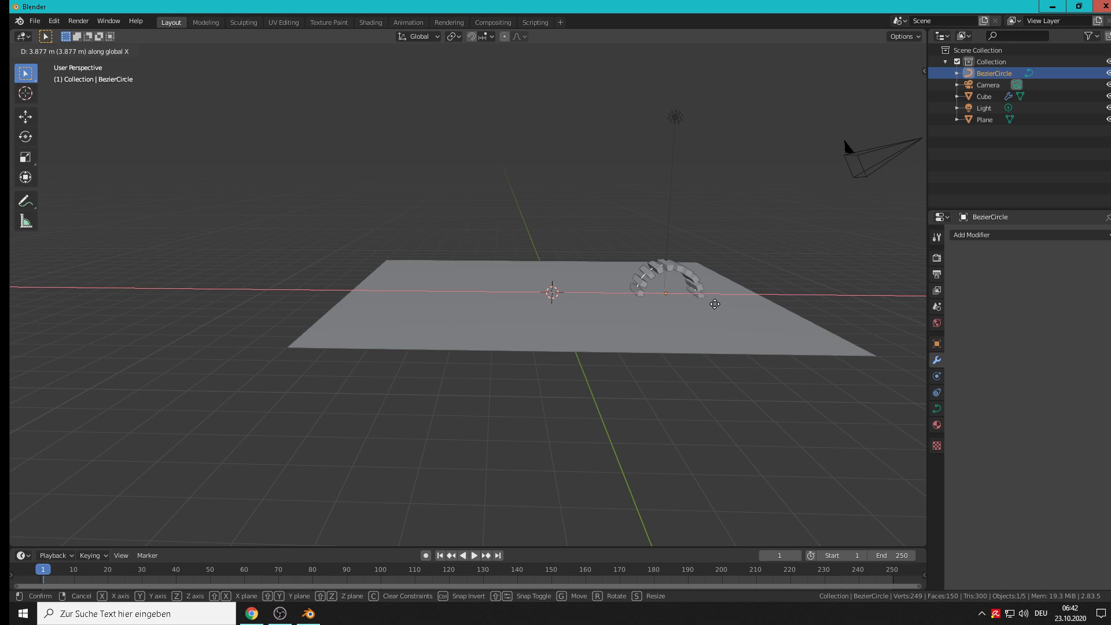
pyautogui.click(841, 305)
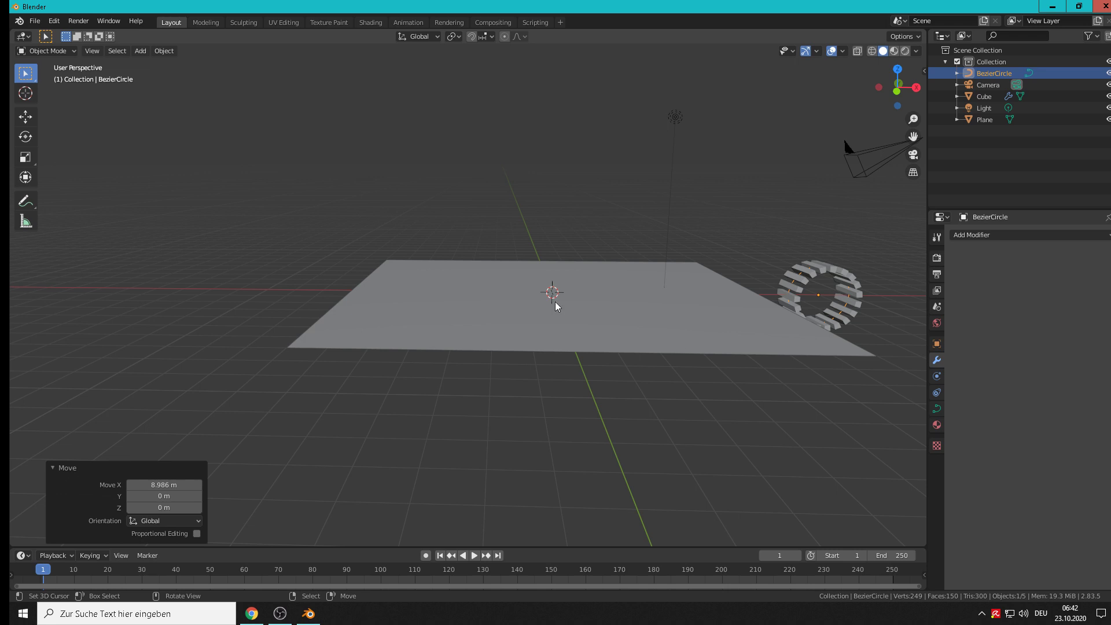
# Switch to the Animation workspace and insert a Location keyframe for the Bezier circle at frame 1
pyautogui.click(411, 20)
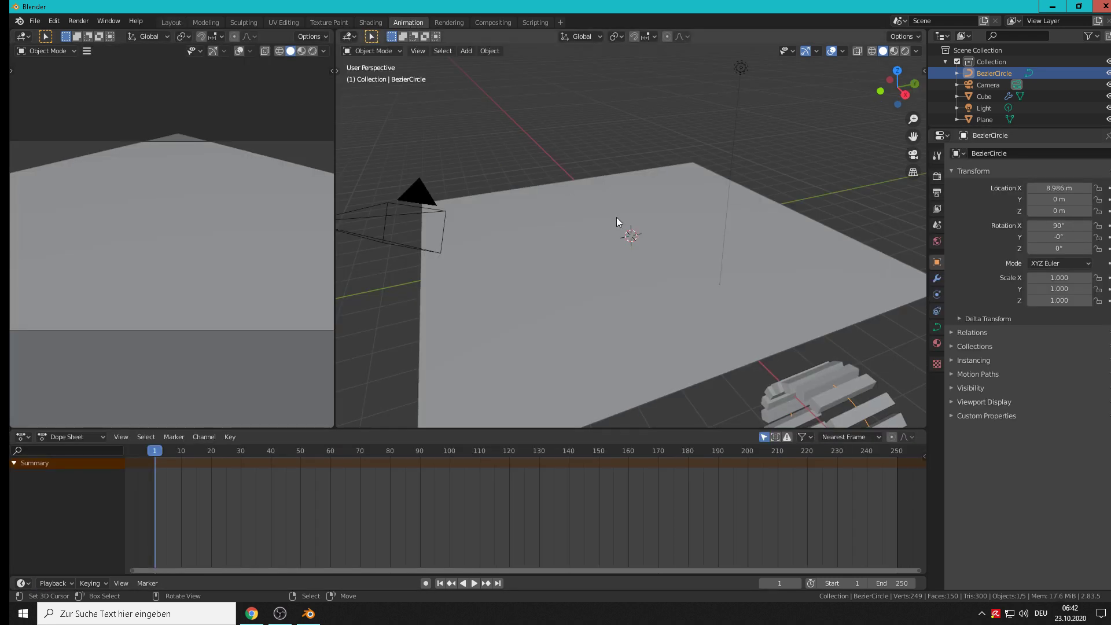
pyautogui.scroll(-5, 637, 272)
pyautogui.moveTo(642, 307); pyautogui.dragTo(715, 362, button='middle')
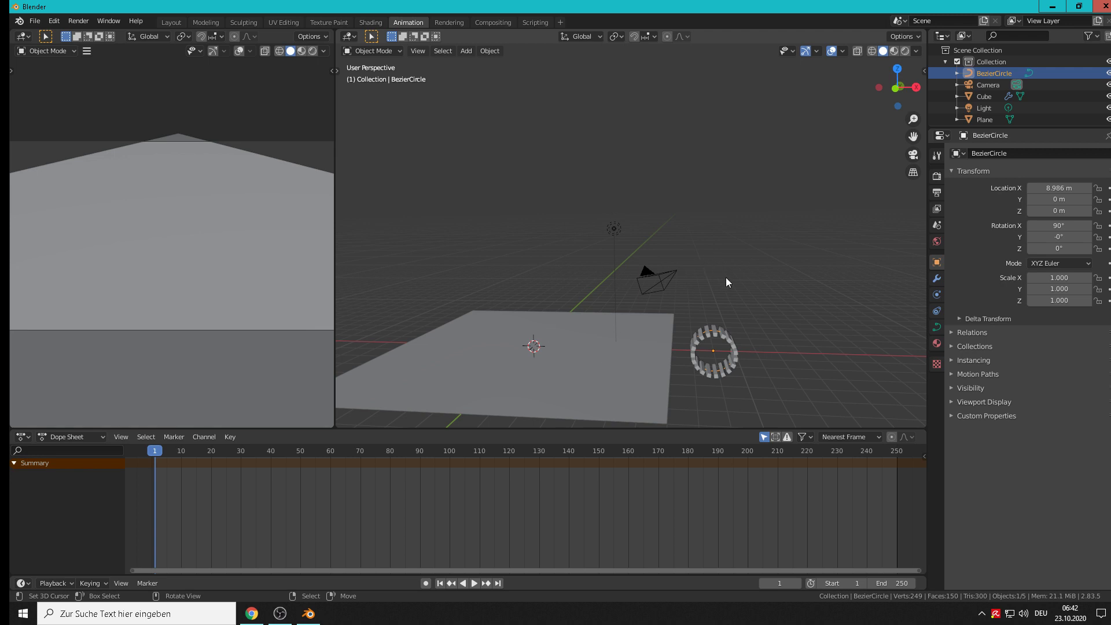
pyautogui.press('i')
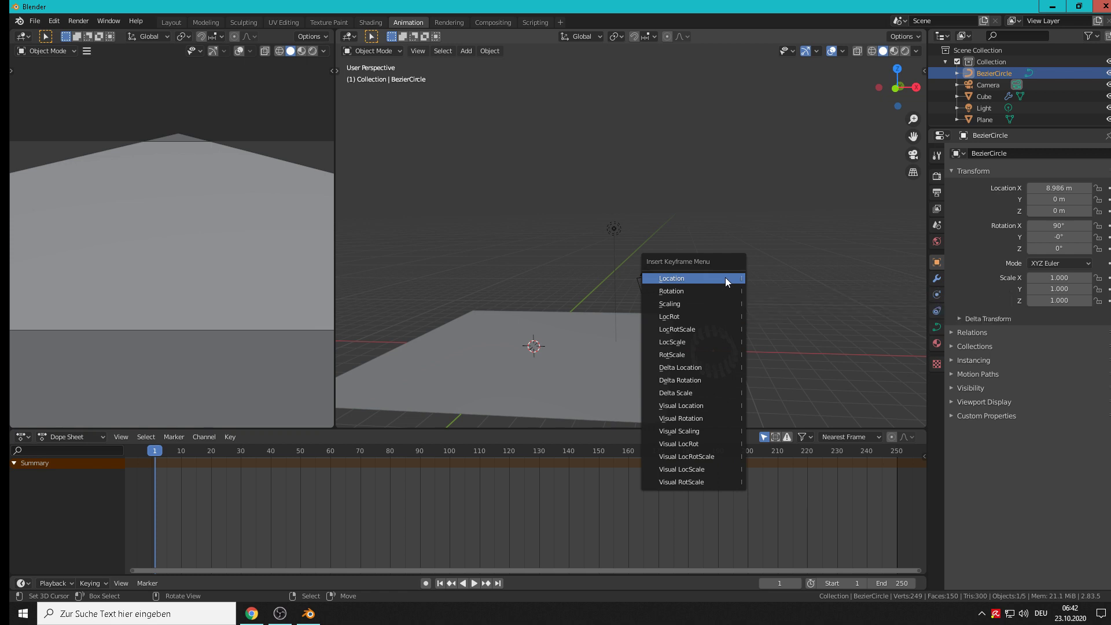
pyautogui.click(725, 279)
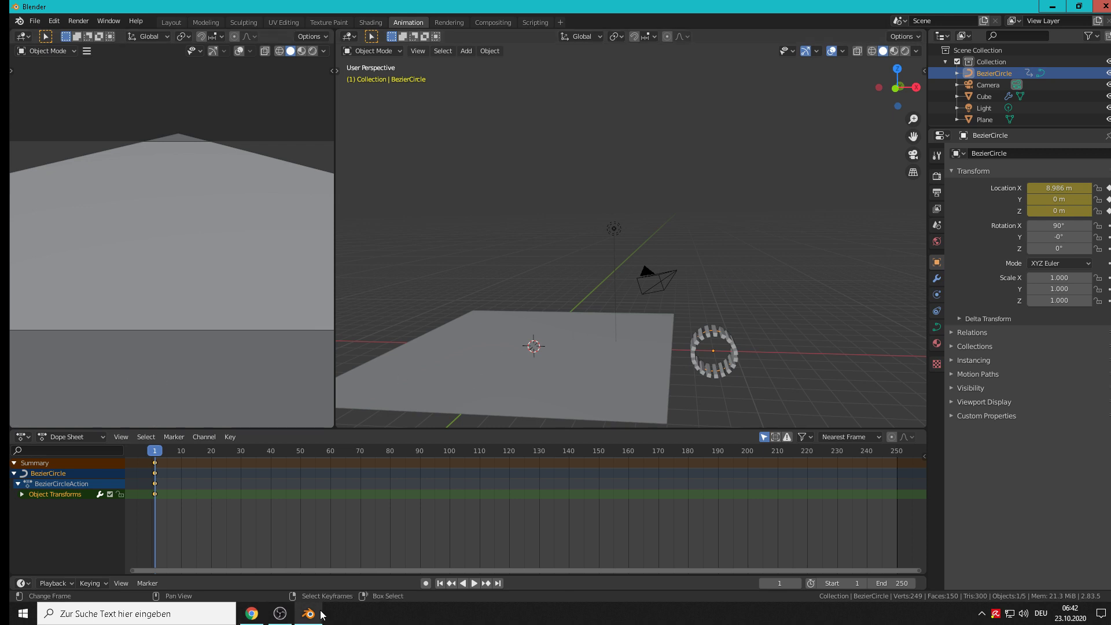
# At frame 50, move the Bezier circle along global X to about -8.4 m, past the plane's opposite edge, and insert a Location keyframe
pyautogui.click(301, 484)
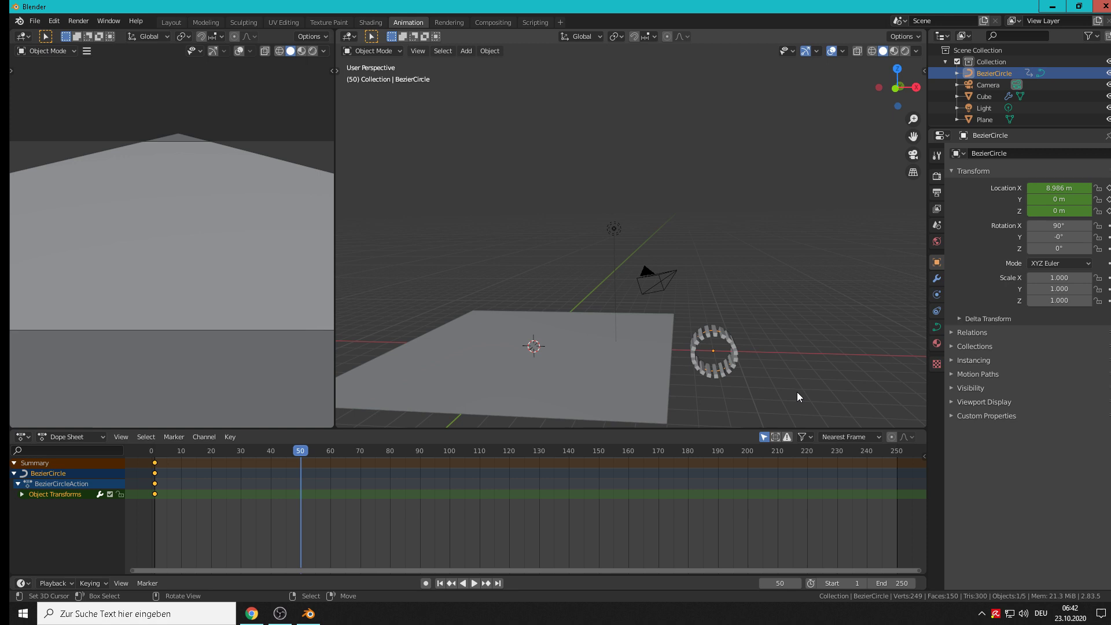
pyautogui.press('g')
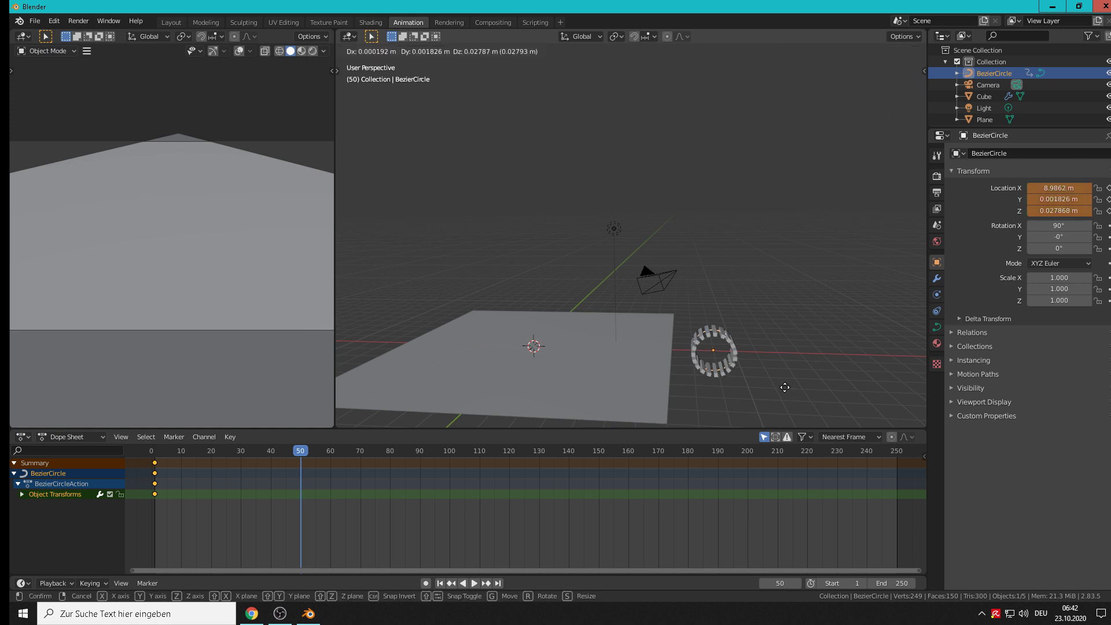
pyautogui.press('x')
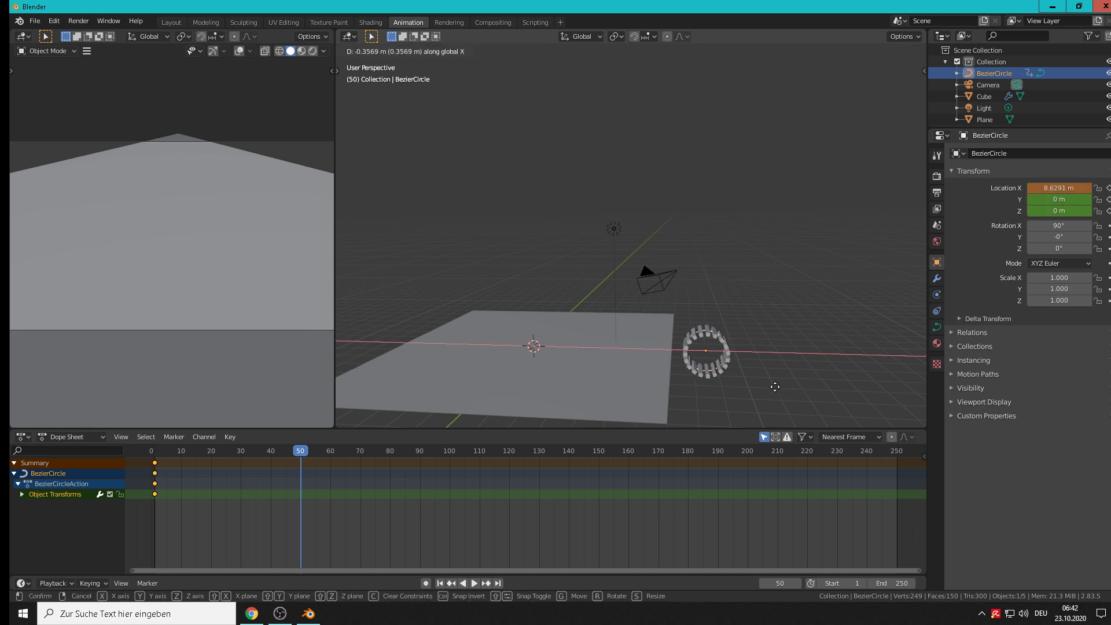
pyautogui.click(456, 365)
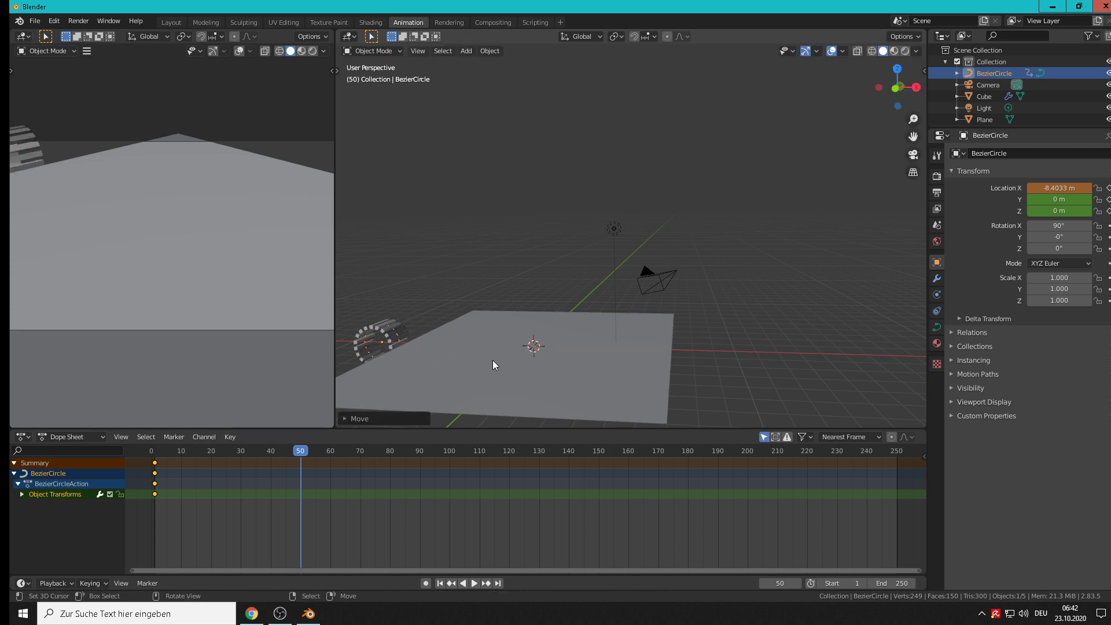
pyautogui.press('i')
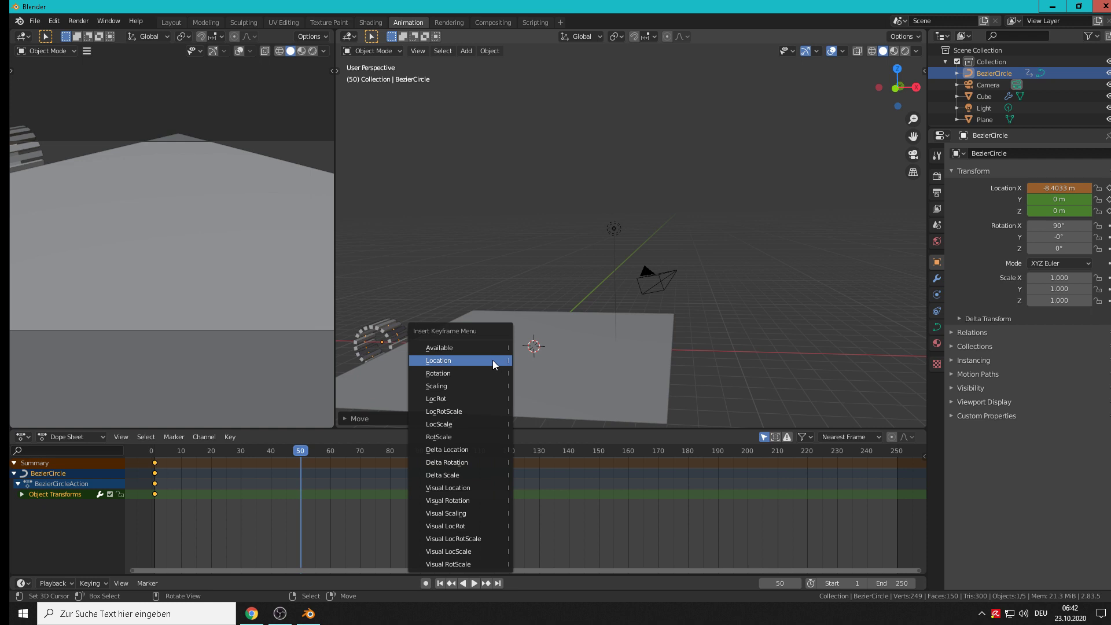
pyautogui.click(492, 359)
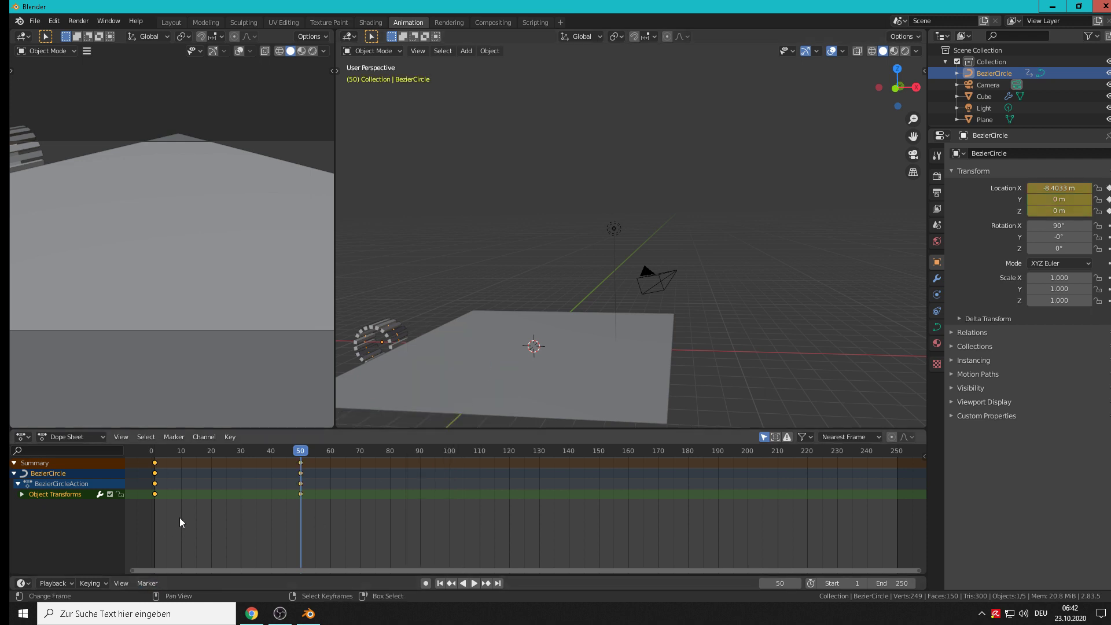
# Set the animation's end frame to 50 and preview the ring's motion, returning to frame 0
pyautogui.click(899, 583)
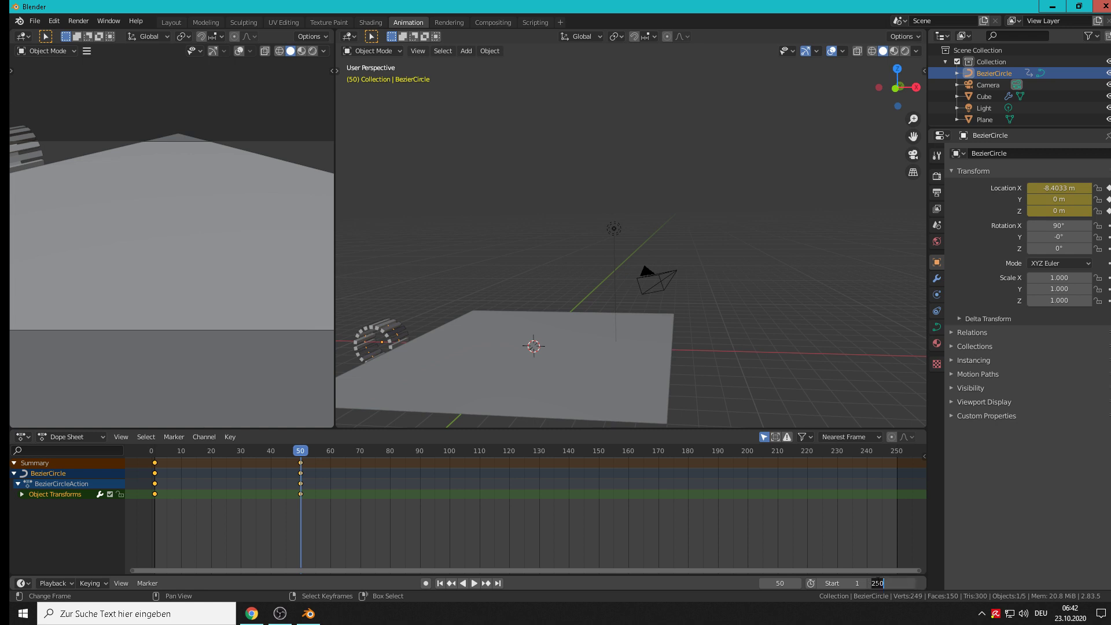
pyautogui.write('50')
pyautogui.press('Return')
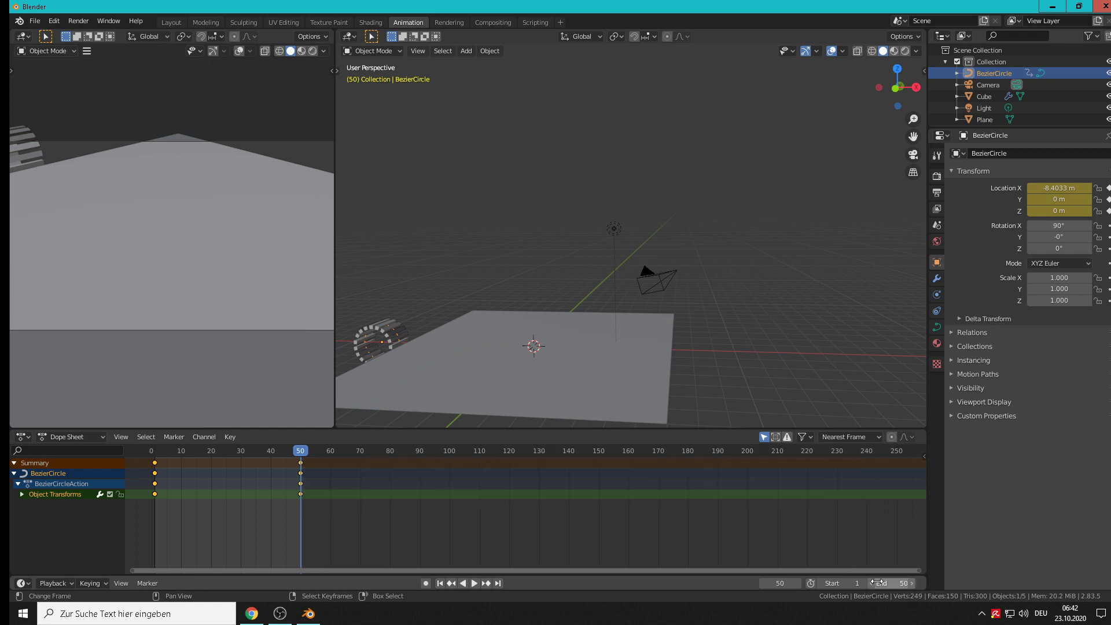
pyautogui.press('space')
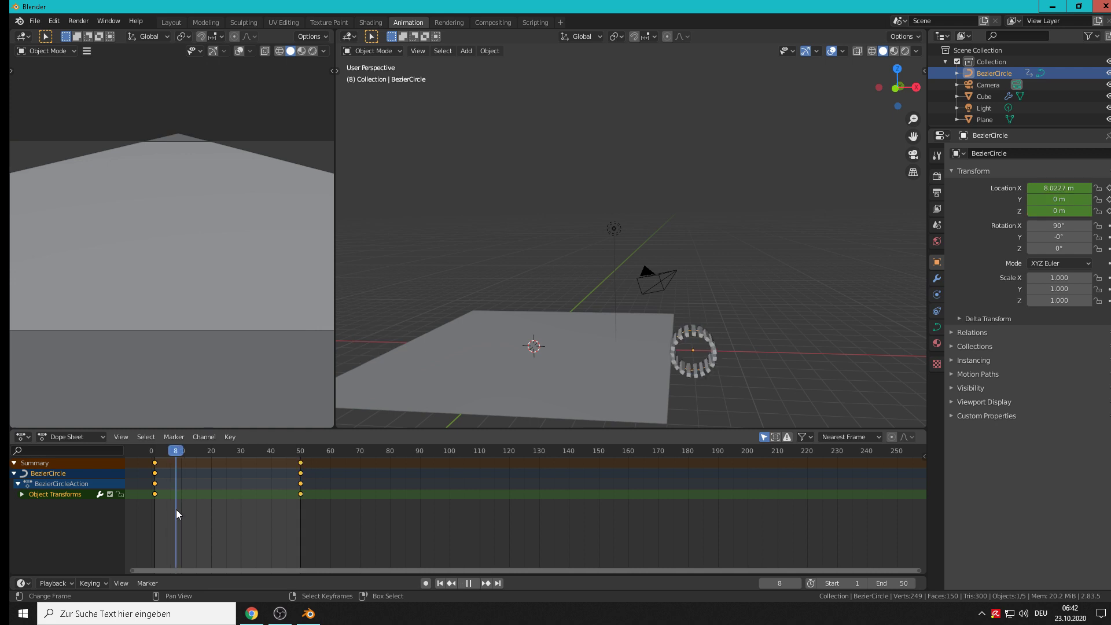
pyautogui.moveTo(176, 509); pyautogui.dragTo(128, 521)
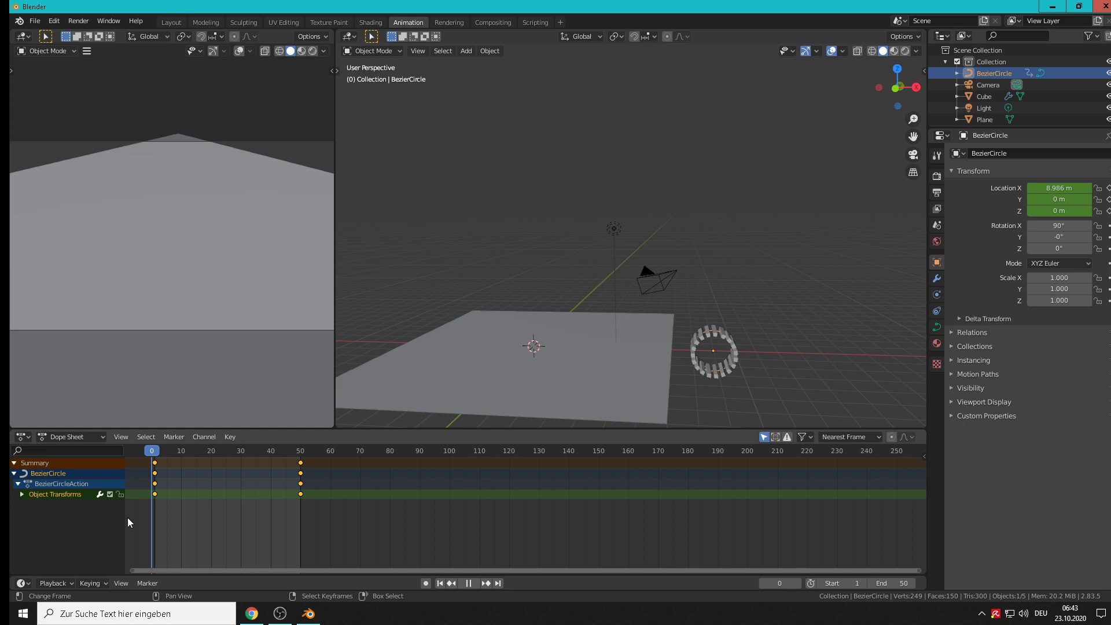
# Enable Dynamic Paint on the ring of bars and add it as a brush
pyautogui.moveTo(605, 228); pyautogui.dragTo(714, 364, button='middle')
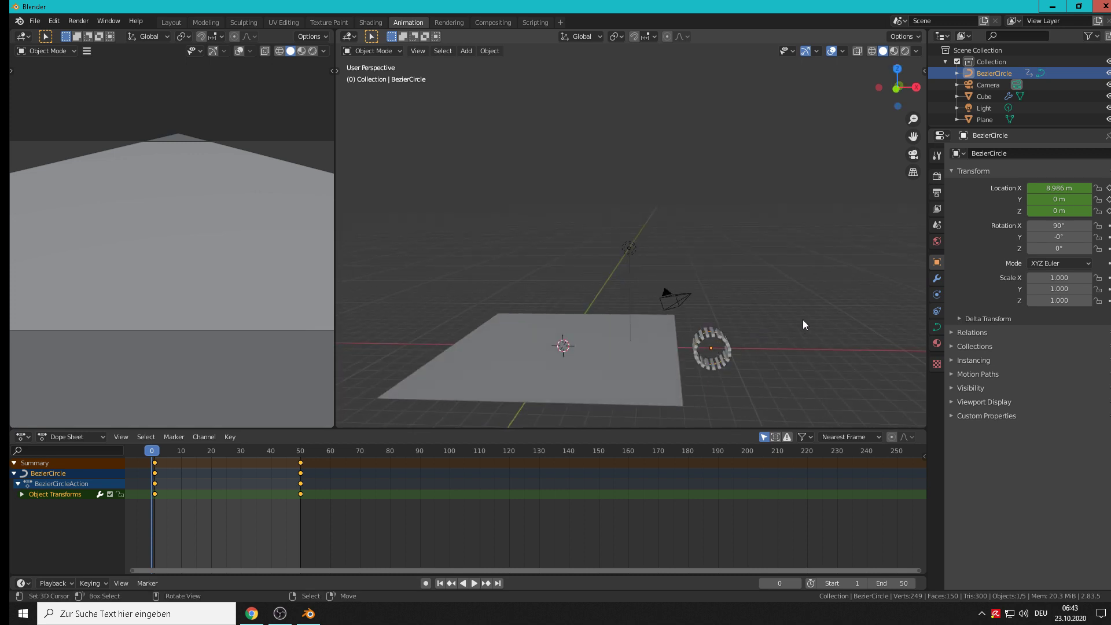
pyautogui.click(709, 337)
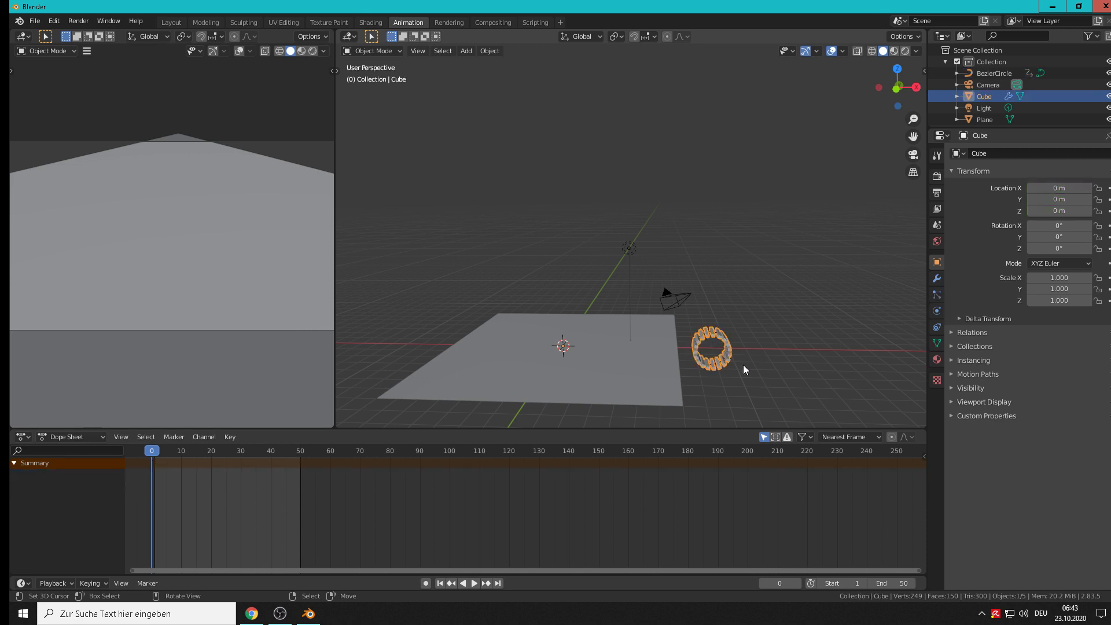
pyautogui.scroll(3, 743, 365)
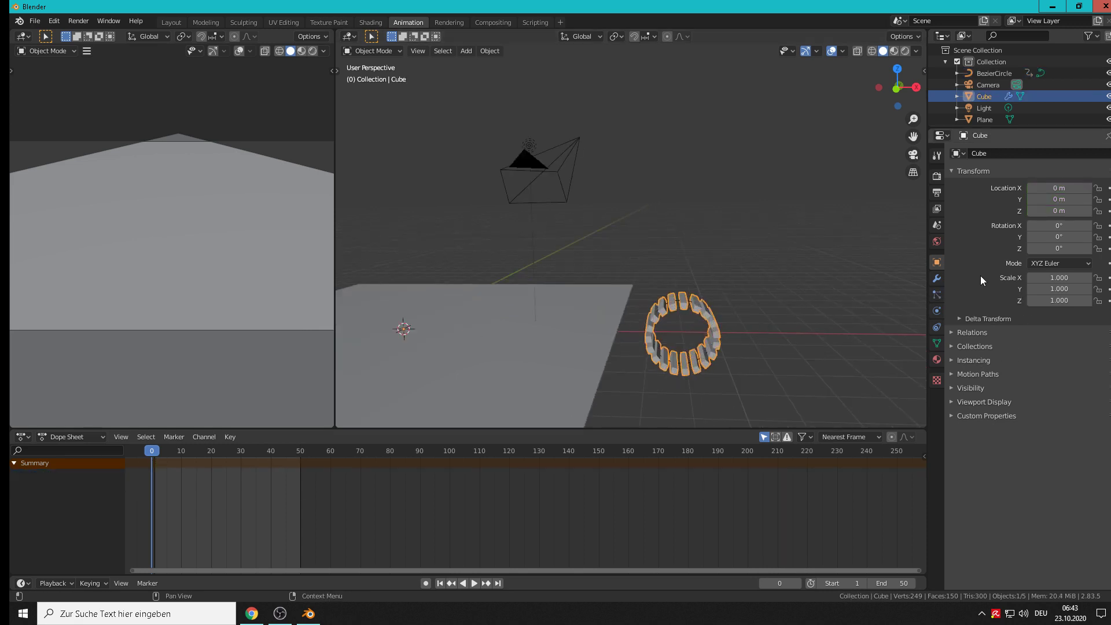
pyautogui.click(937, 279)
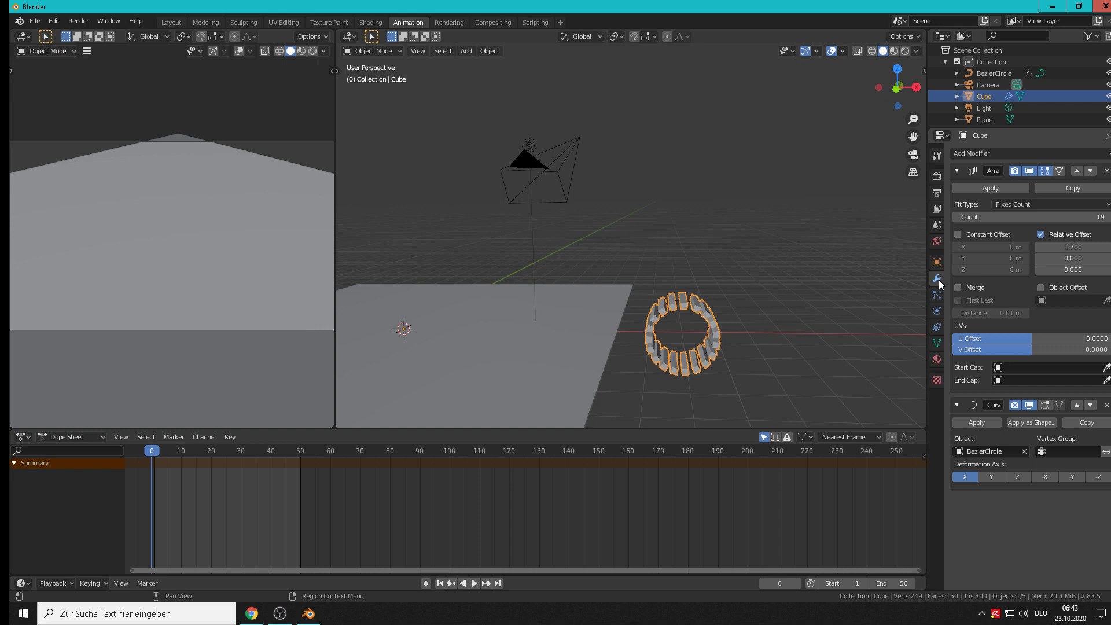
pyautogui.click(933, 328)
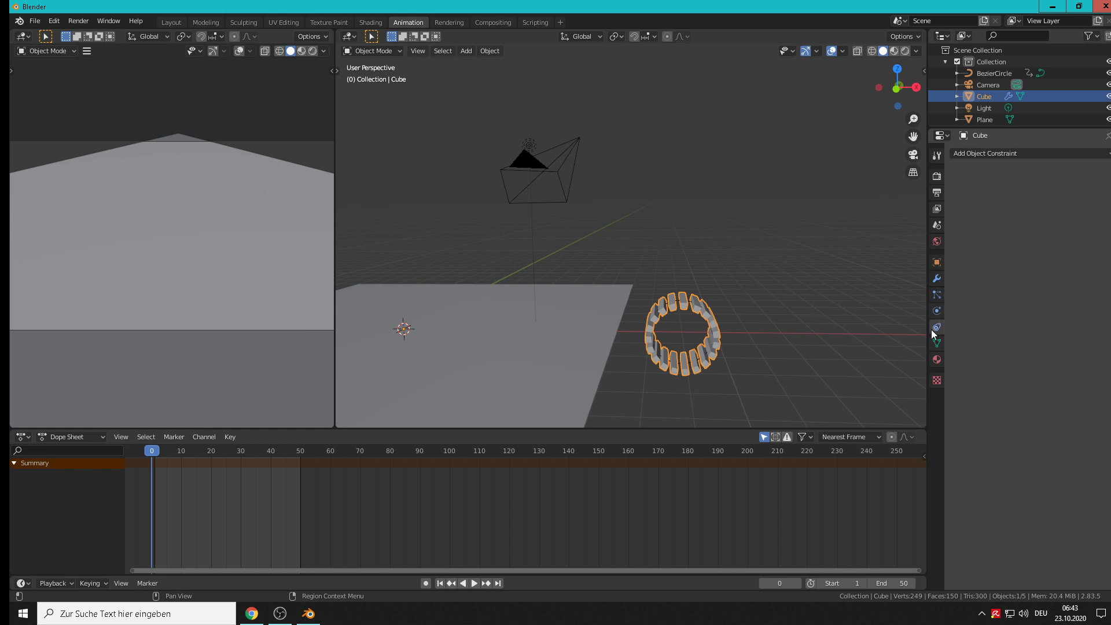
pyautogui.click(936, 311)
pyautogui.click(992, 209)
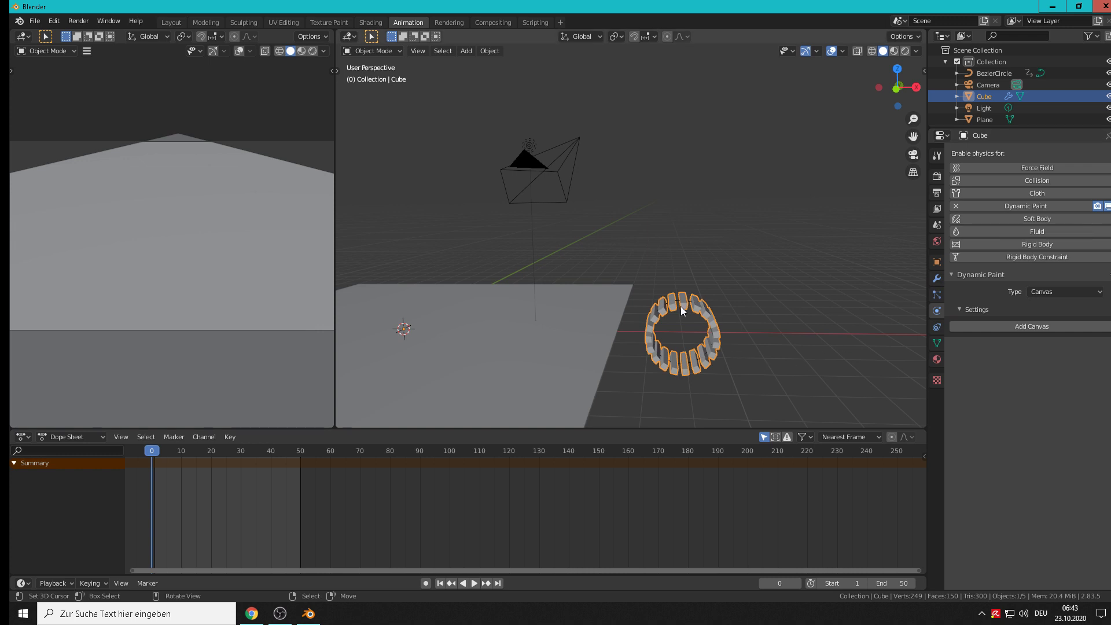
pyautogui.click(1060, 289)
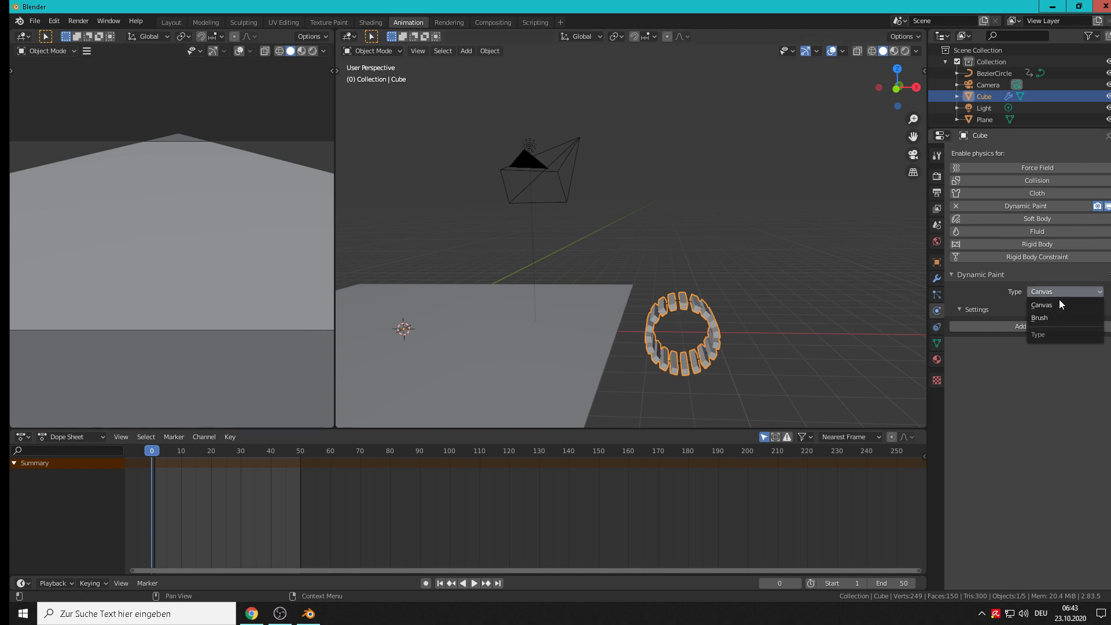
pyautogui.click(1047, 317)
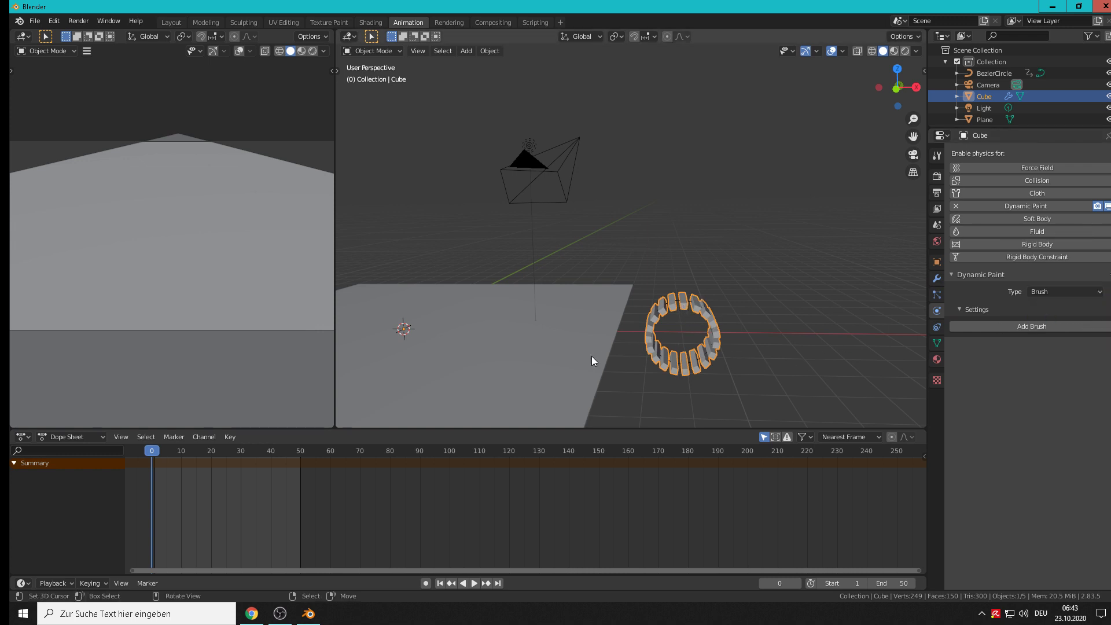
pyautogui.click(1049, 326)
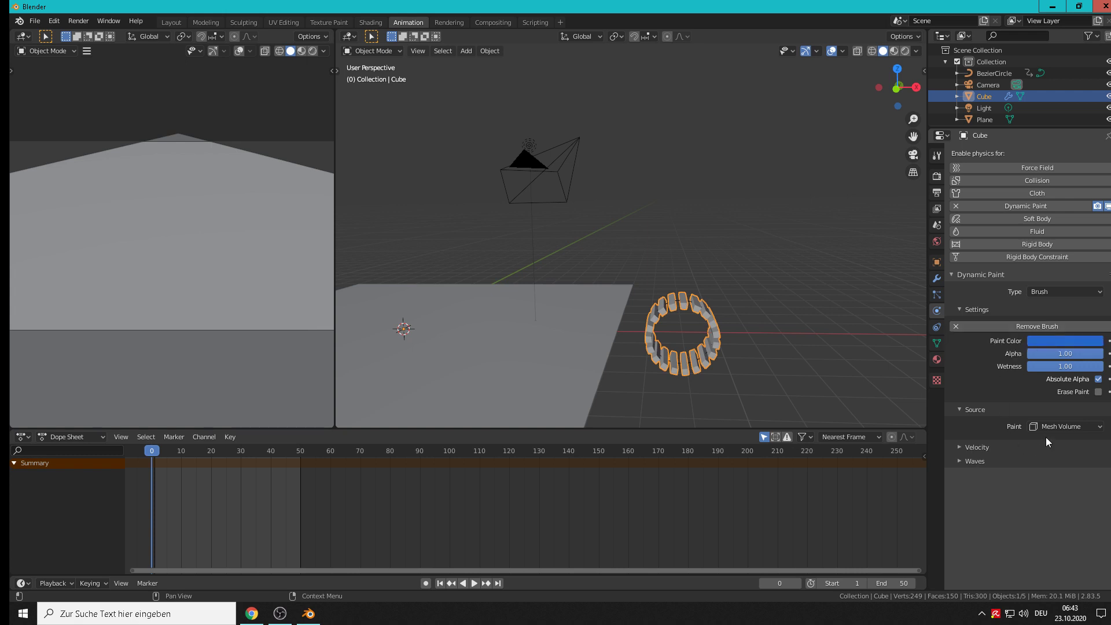
# Review the brush's paint source options and its Waves and Velocity settings
pyautogui.click(1083, 429)
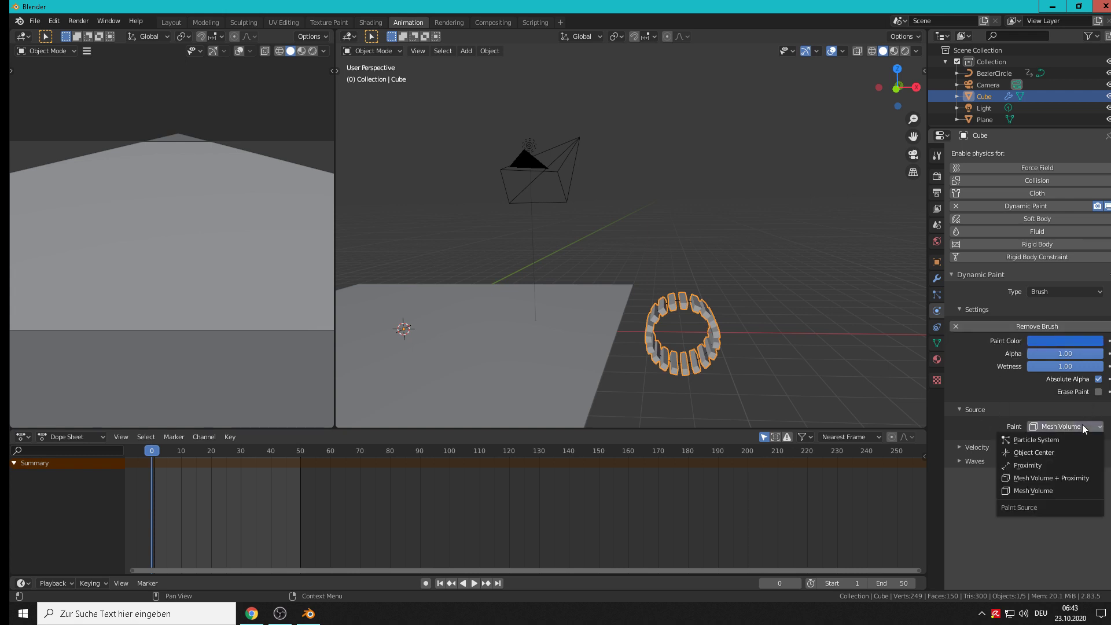
pyautogui.click(1084, 427)
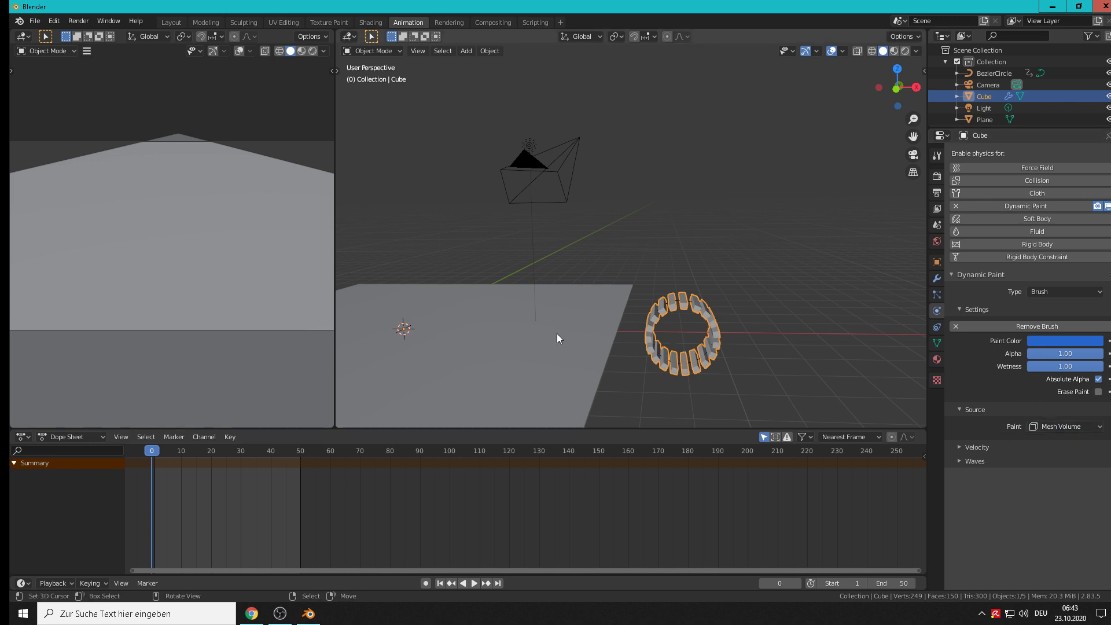
pyautogui.click(960, 461)
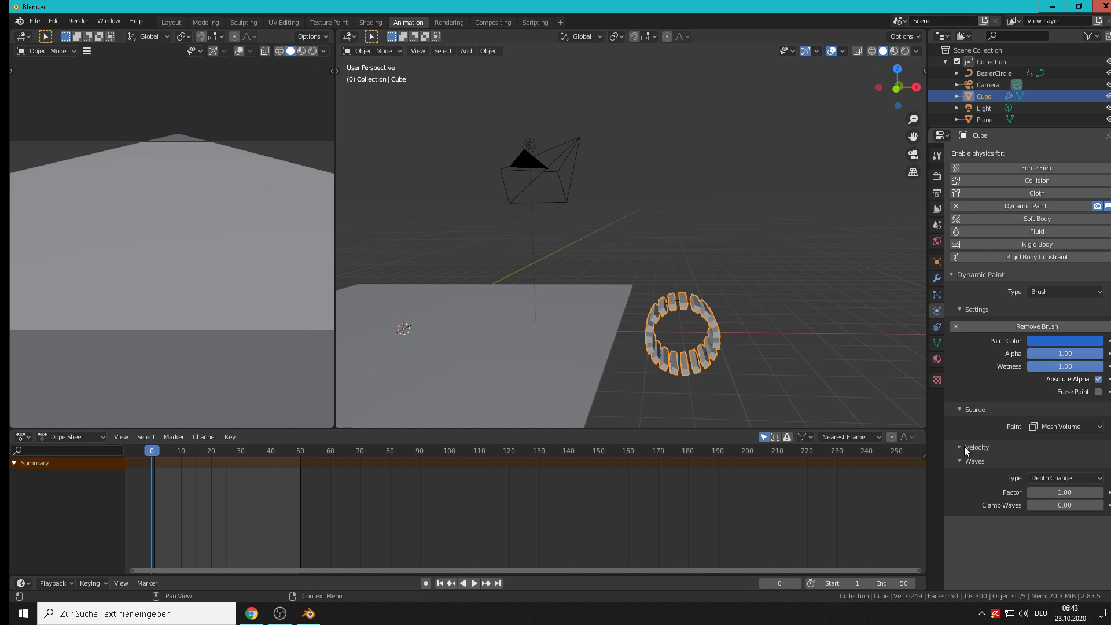
pyautogui.click(964, 446)
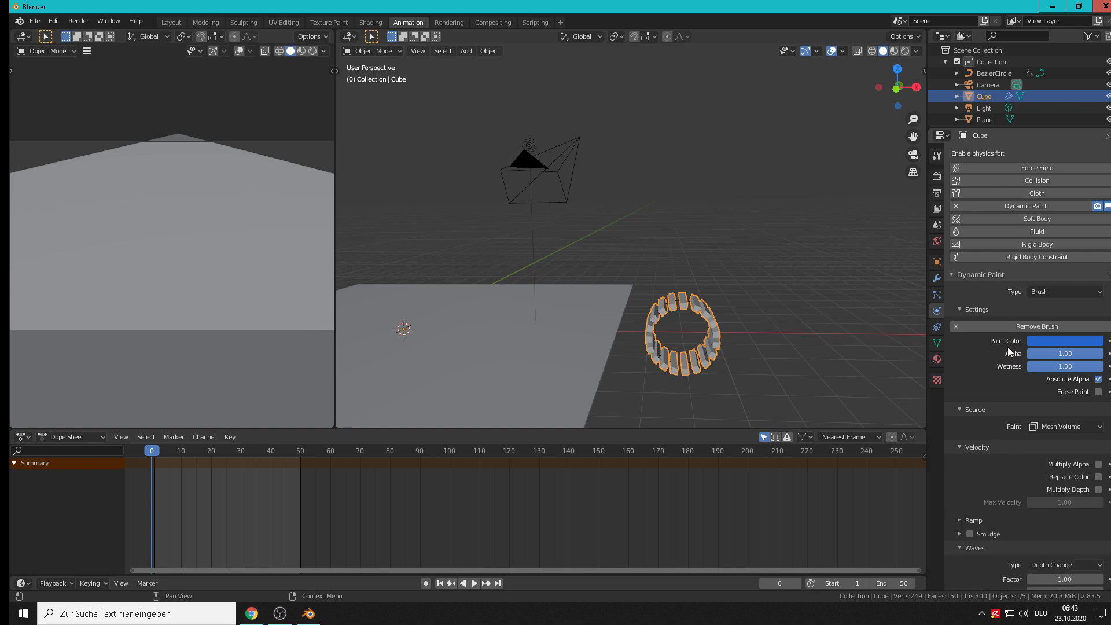
# Enable Dynamic Paint on the ground plane and add it as a canvas
pyautogui.scroll(-2, 685, 368)
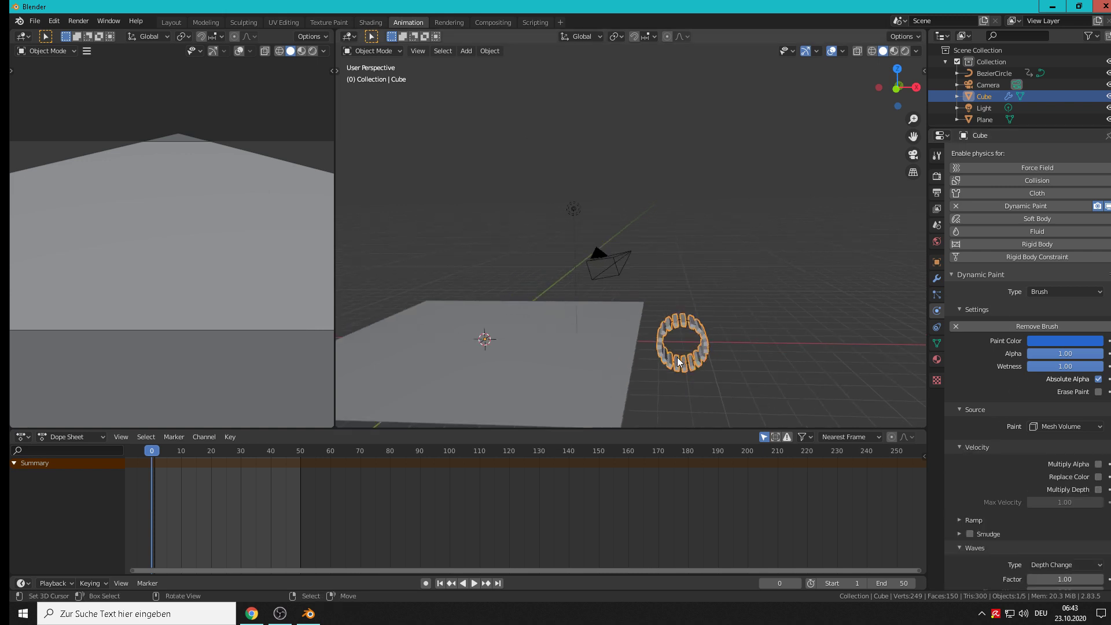
pyautogui.click(552, 328)
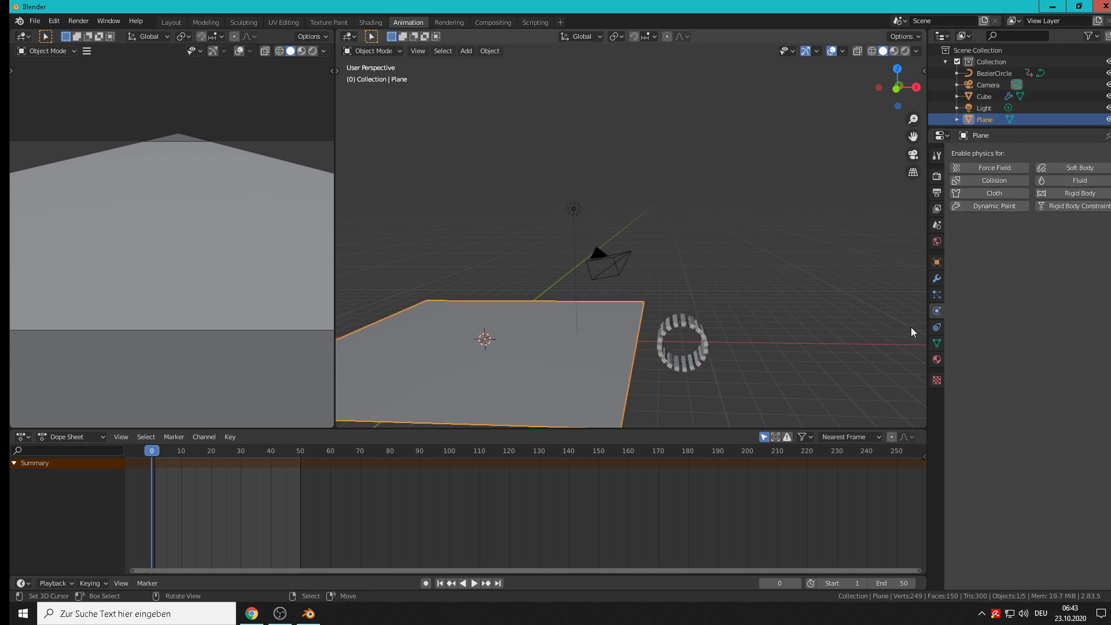
pyautogui.click(982, 208)
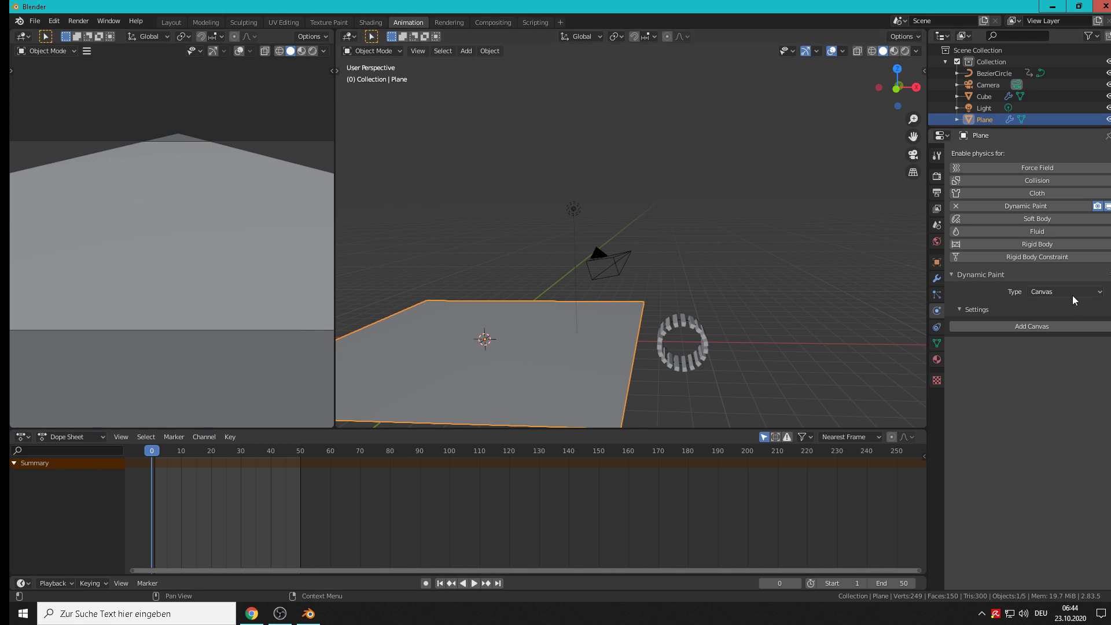
pyautogui.click(1031, 328)
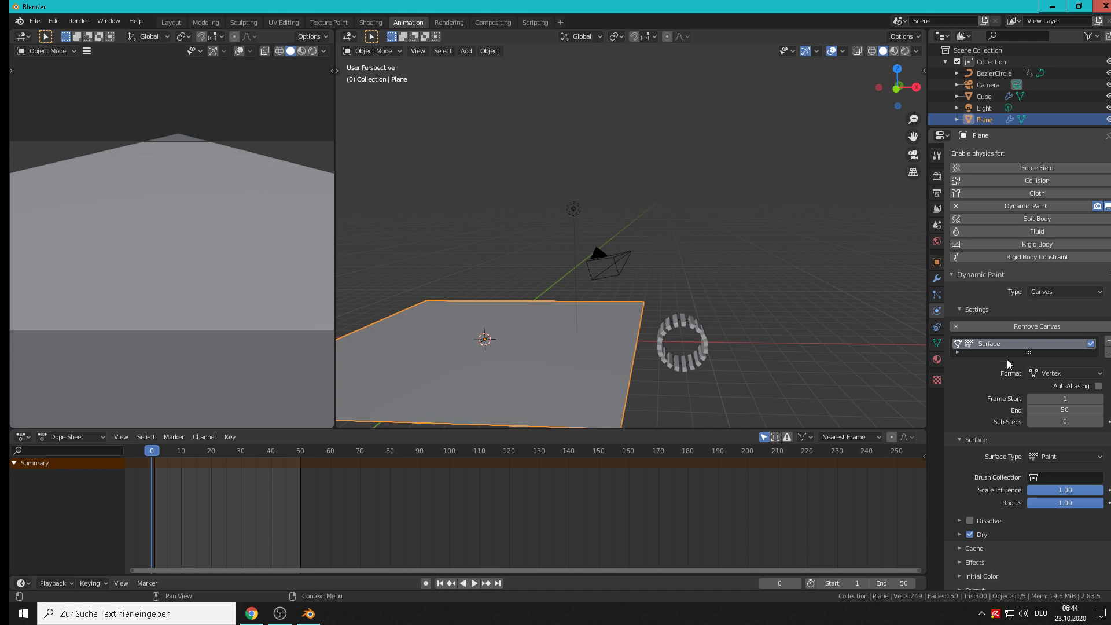
# Set the plane's canvas surface type to Displace with a Max Displace of 0.55
pyautogui.click(1046, 456)
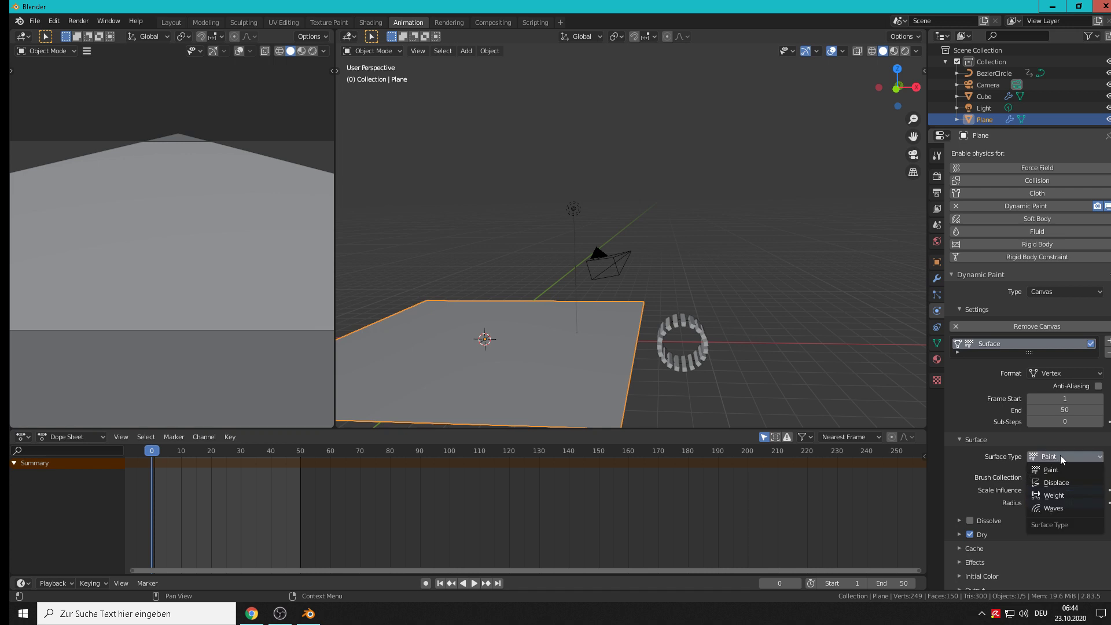
pyautogui.click(1068, 485)
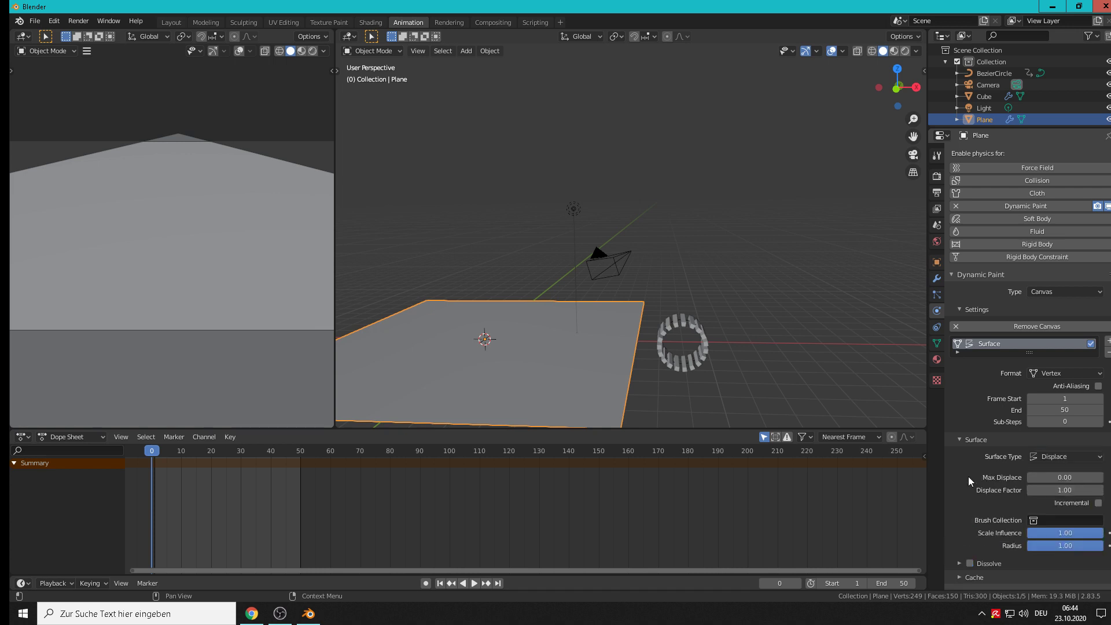
pyautogui.click(1099, 478)
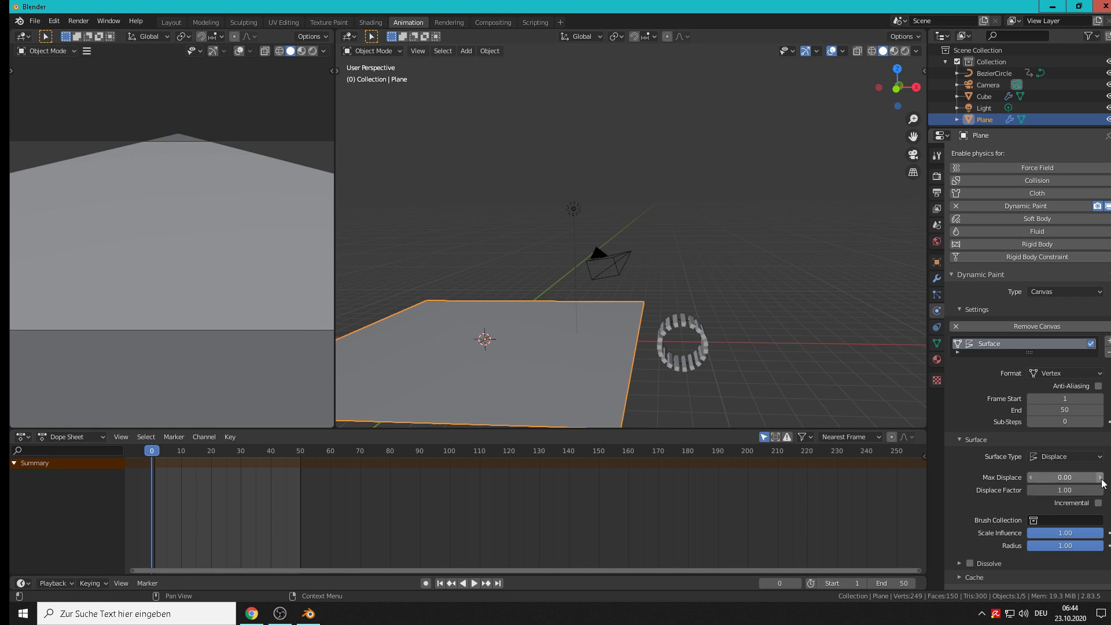
pyautogui.moveTo(1099, 480); pyautogui.dragTo(1107, 480)
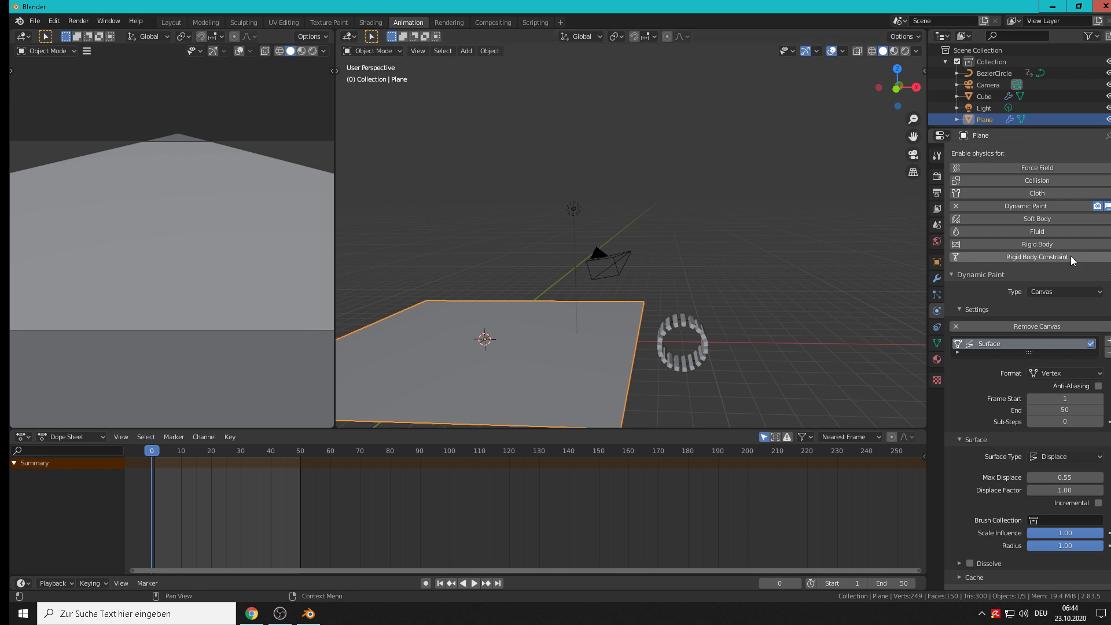
# Add a Subdivision Surface modifier to the plane and place it above the Dynamic Paint modifier
pyautogui.click(937, 278)
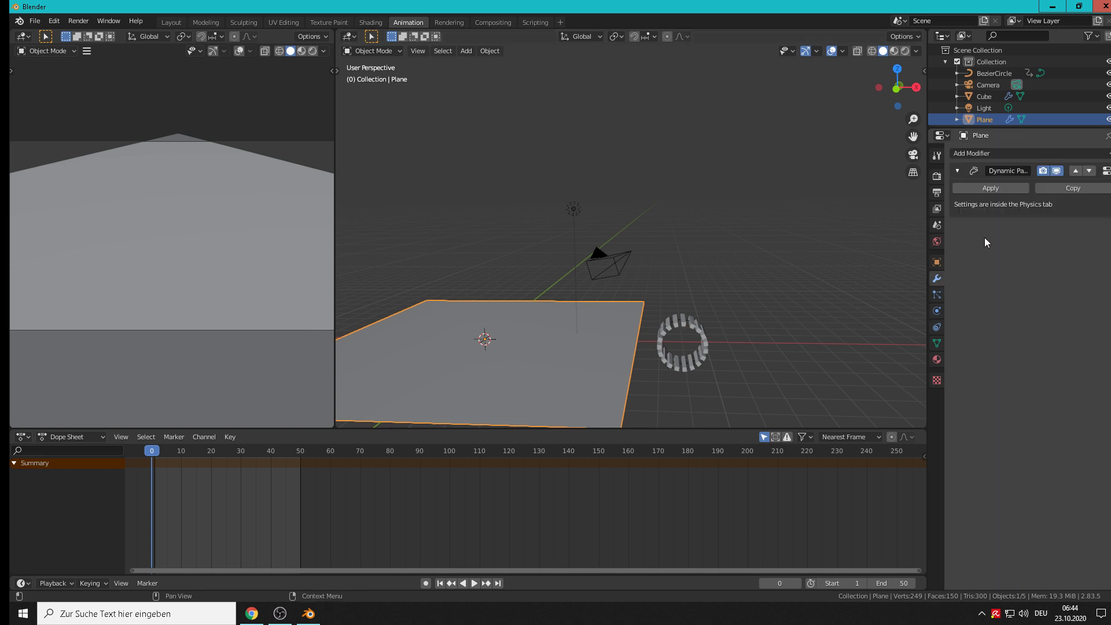
pyautogui.click(1016, 151)
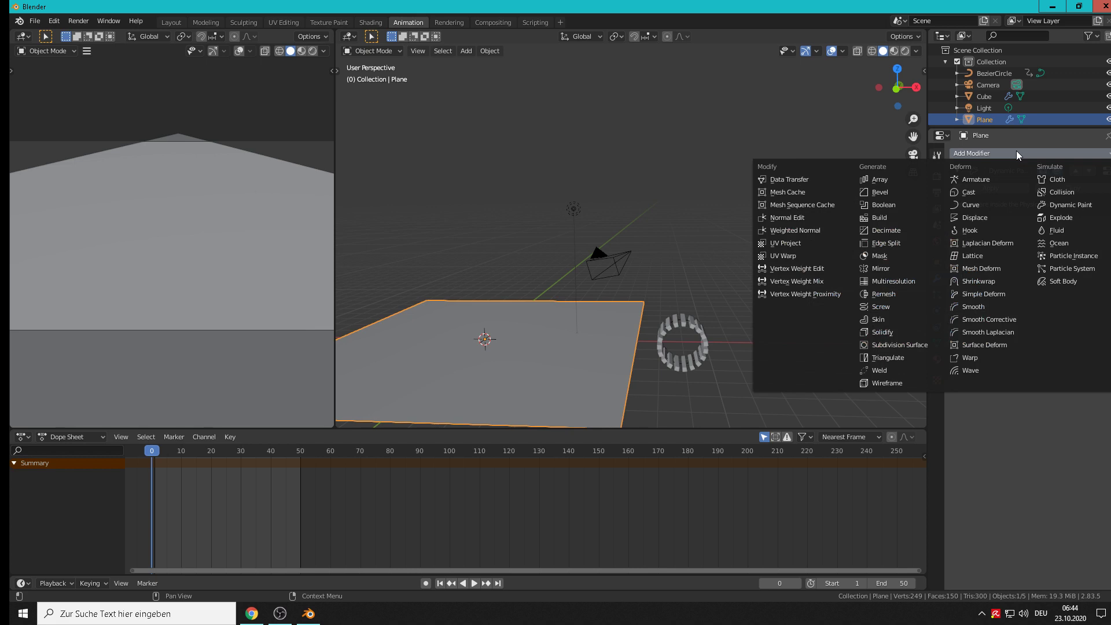
pyautogui.click(925, 345)
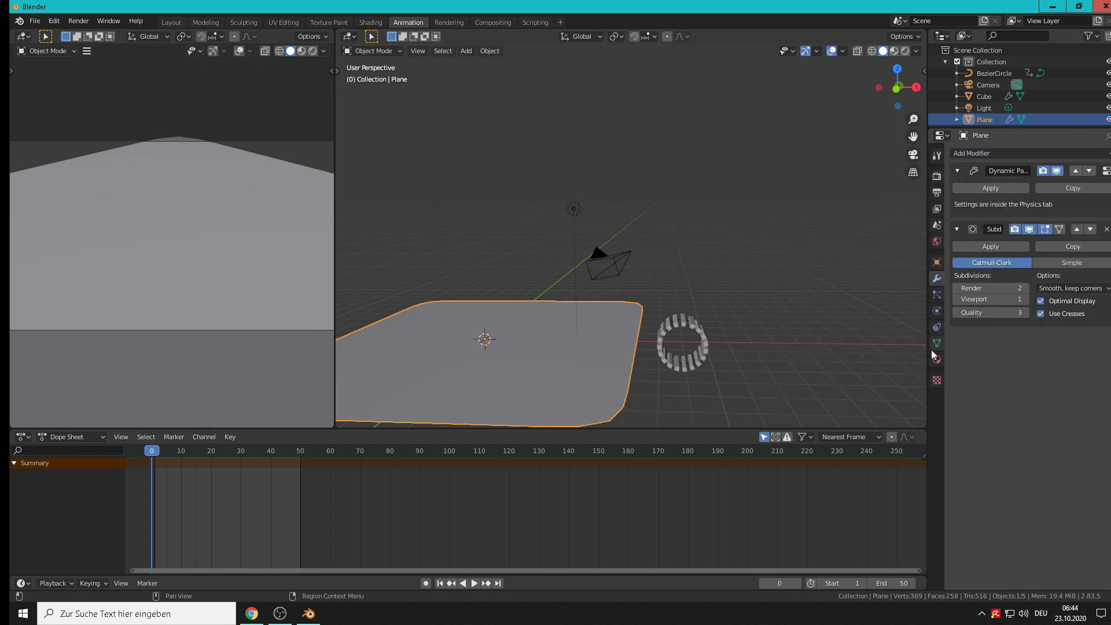
pyautogui.click(1077, 230)
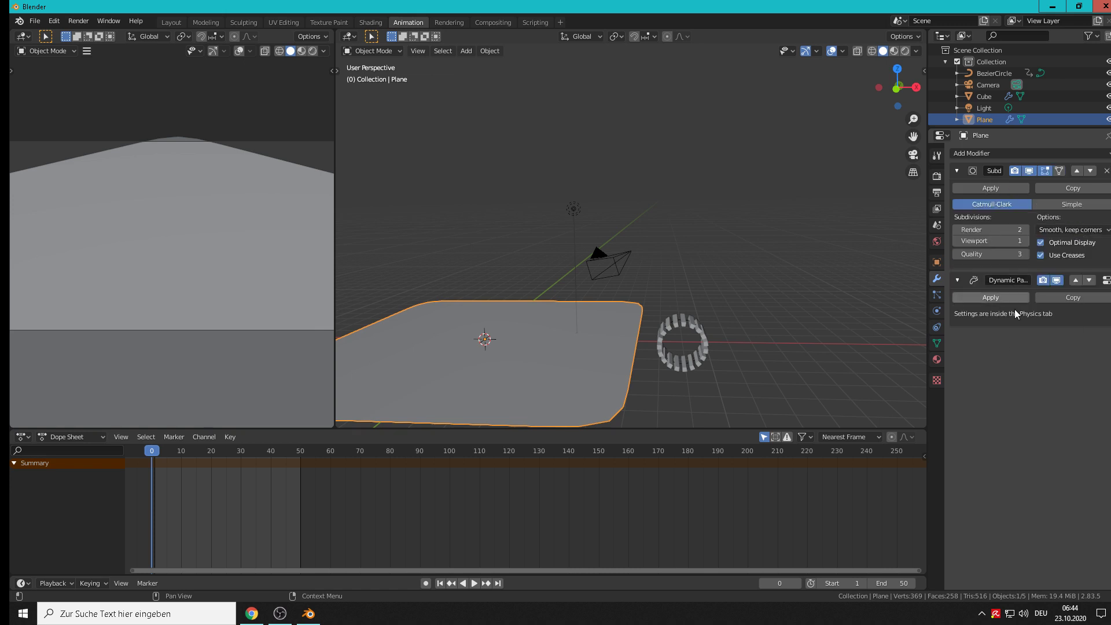
# Set the plane's Subdivision Surface modifier to 4 render and 4 viewport subdivisions
pyautogui.click(1026, 229)
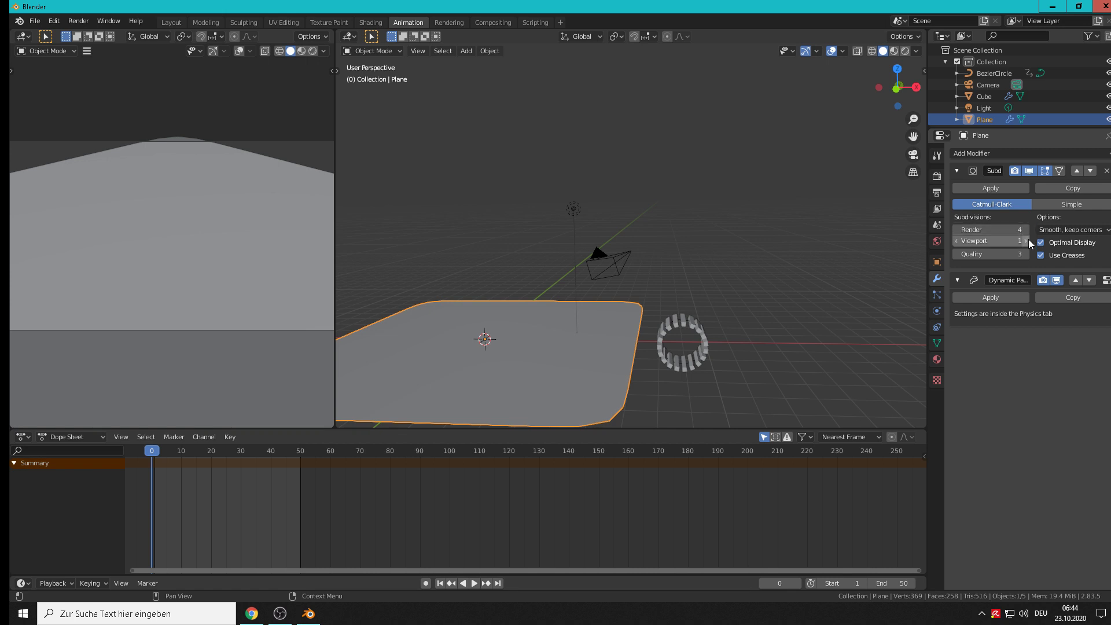
pyautogui.click(1026, 241)
pyautogui.click(1027, 240)
pyautogui.click(1028, 241)
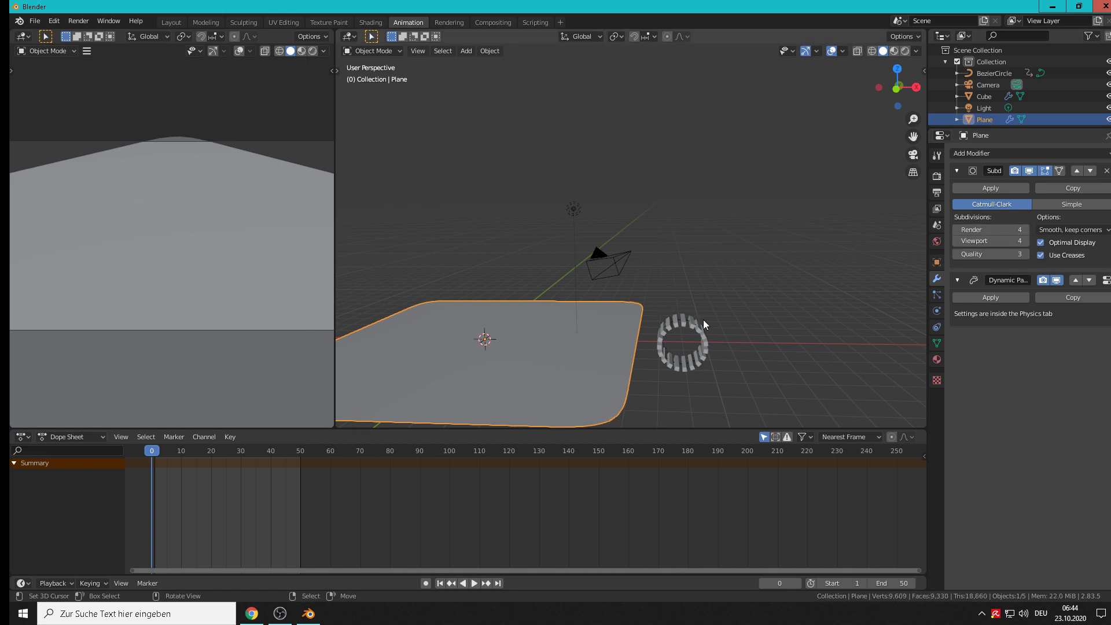
# Play the animation and examine from several angles how the ring of bars displaces the ground plane
pyautogui.moveTo(699, 307); pyautogui.dragTo(724, 276, button='middle')
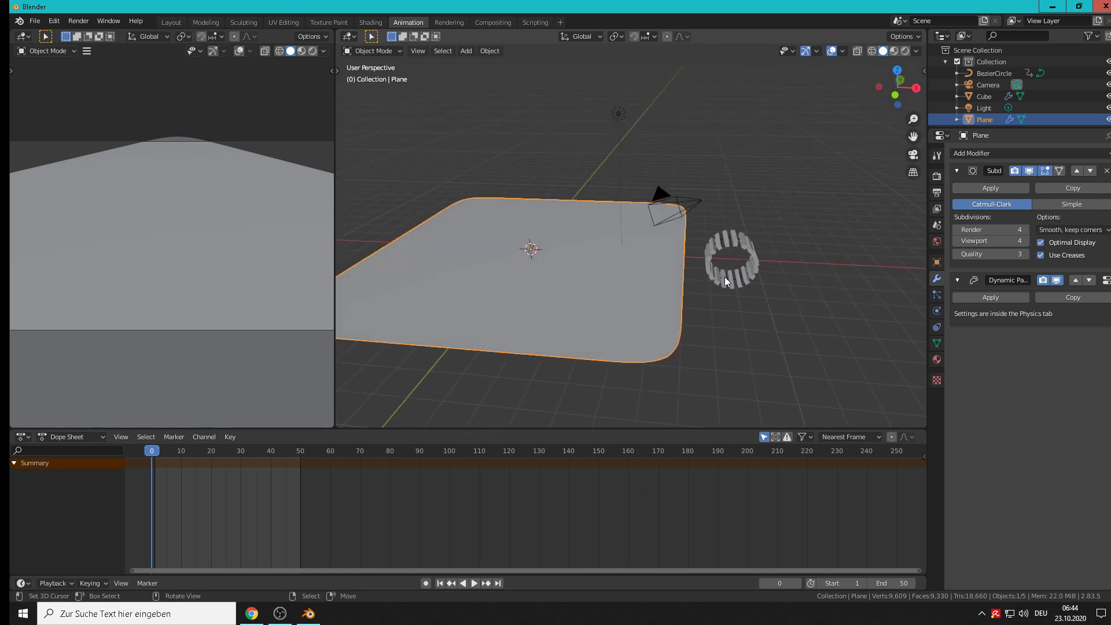
pyautogui.click(474, 583)
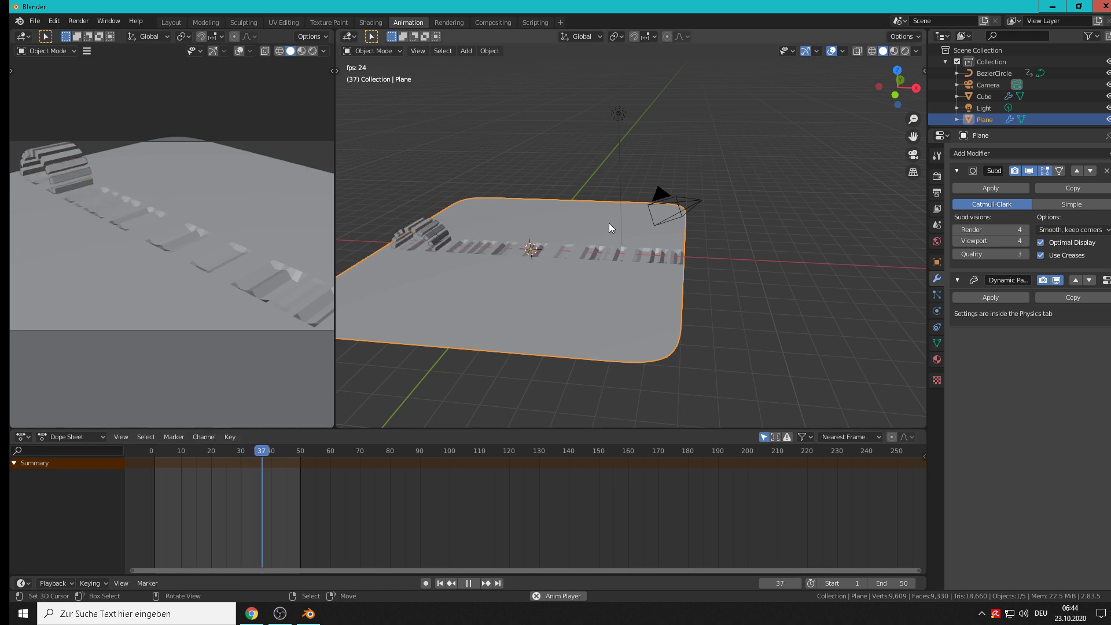
pyautogui.moveTo(609, 223); pyautogui.dragTo(626, 244, button='middle')
pyautogui.moveTo(553, 274); pyautogui.dragTo(582, 353, button='middle')
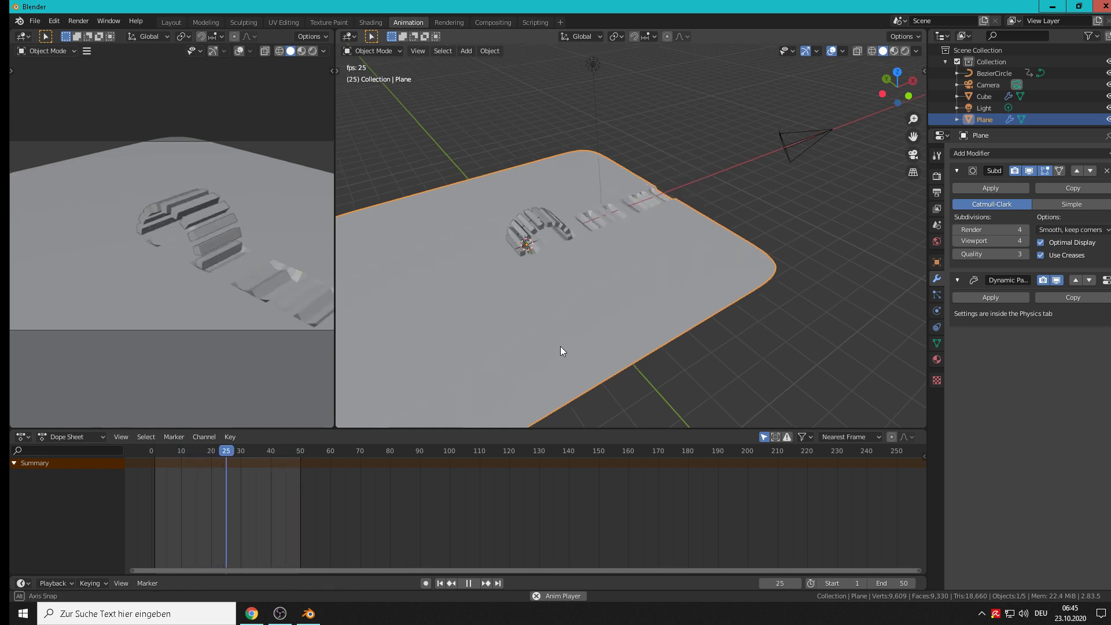
pyautogui.moveTo(560, 346); pyautogui.dragTo(501, 324, button='middle')
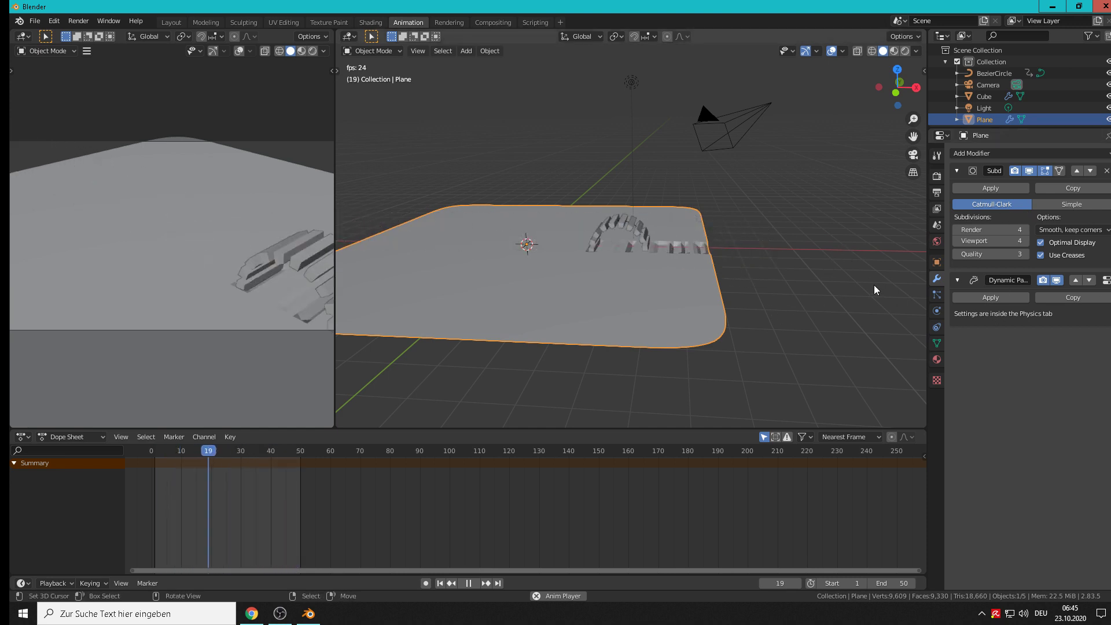
pyautogui.moveTo(791, 262); pyautogui.dragTo(737, 216, button='middle')
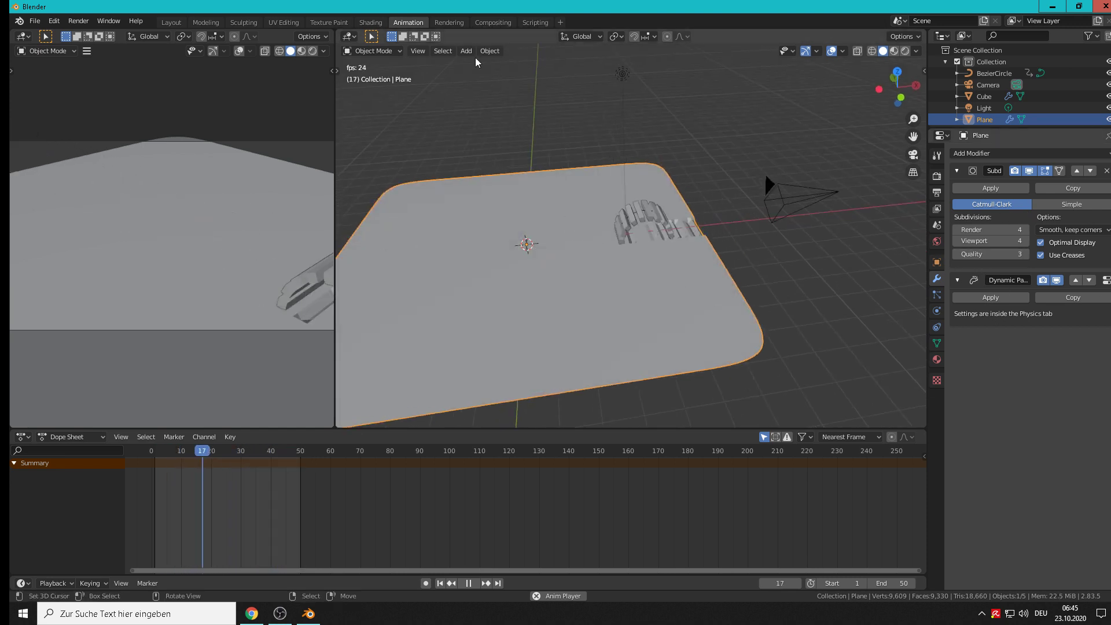
# Apply smooth shading to the ground plane
pyautogui.click(490, 51)
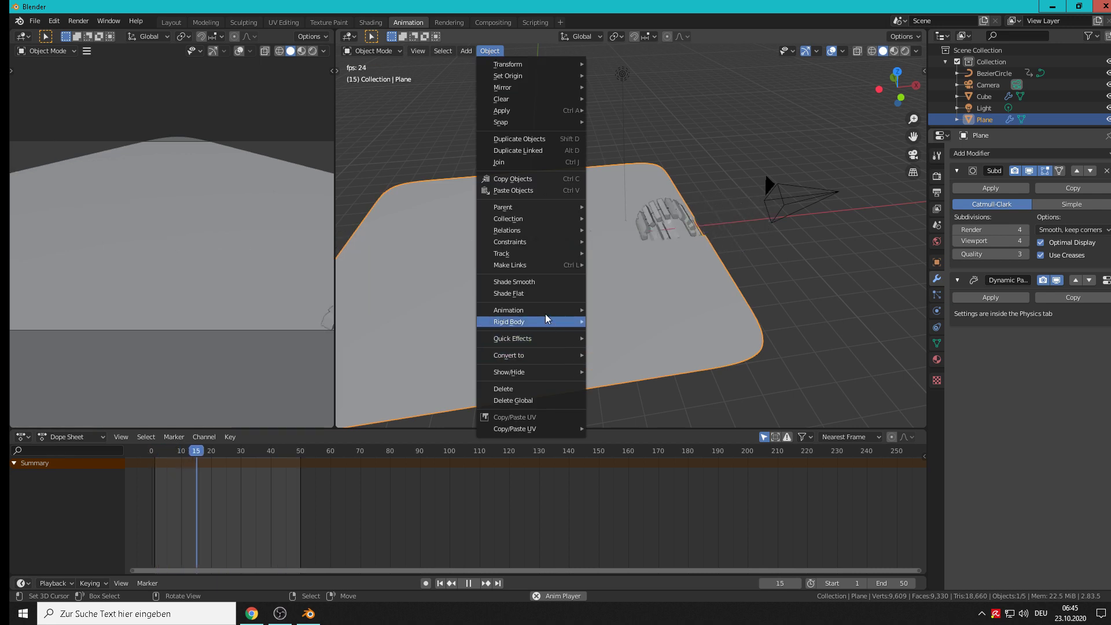
pyautogui.click(537, 283)
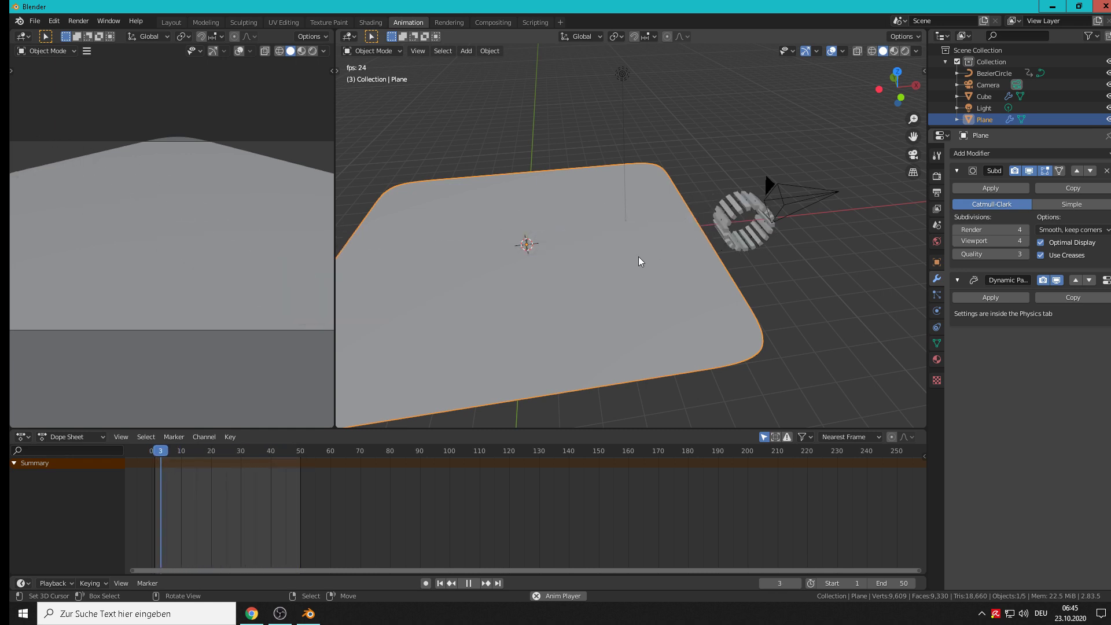
# Stop the animation playback and close Blender
pyautogui.click(467, 583)
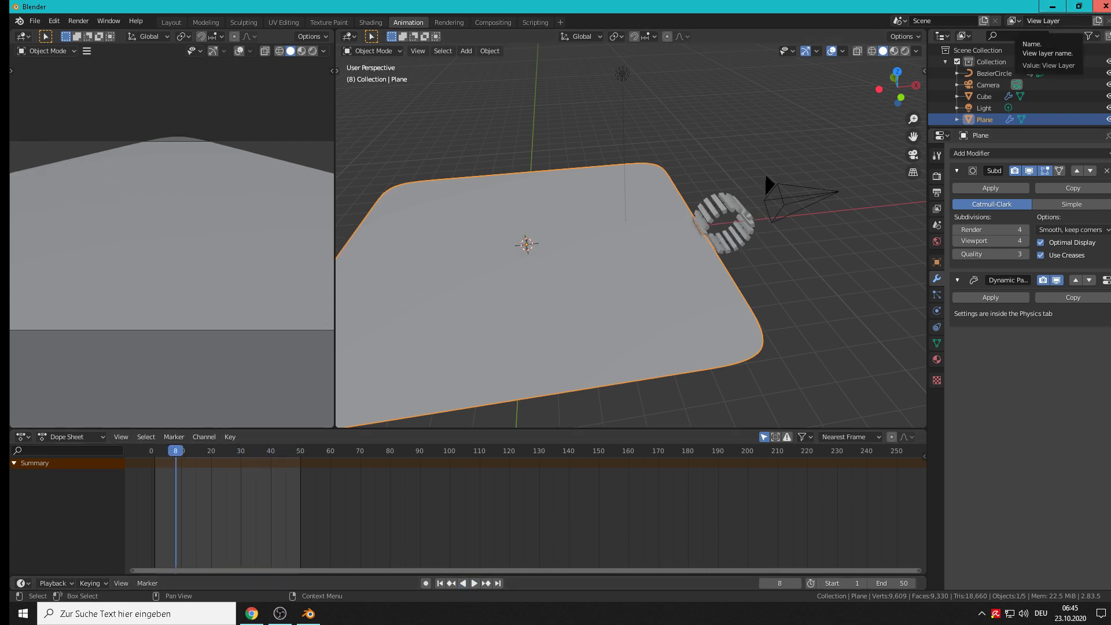
pyautogui.click(1106, 6)
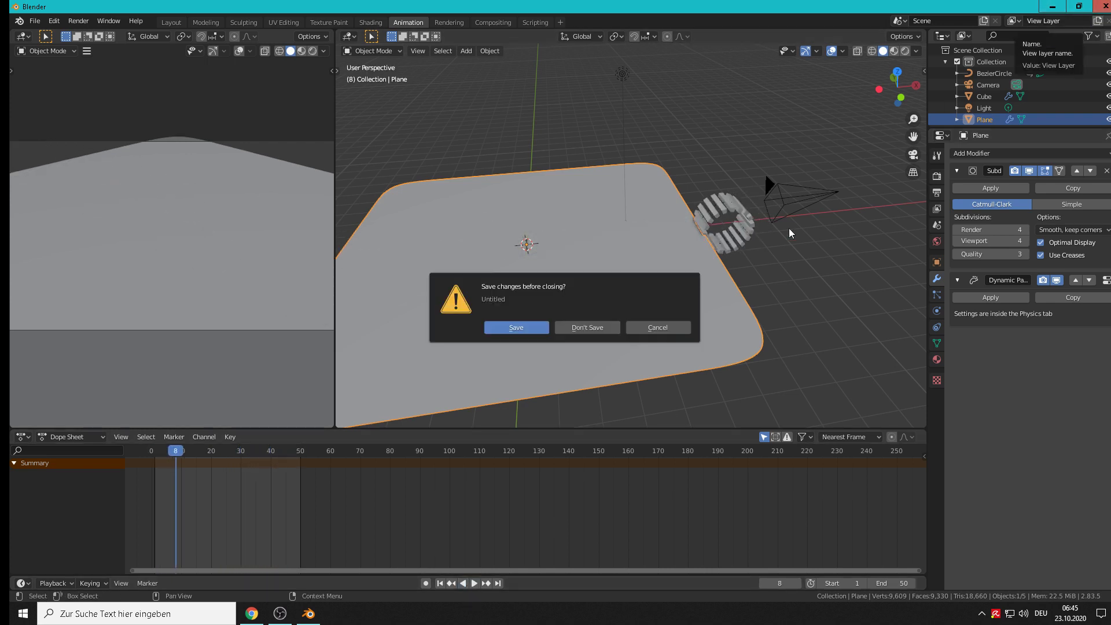